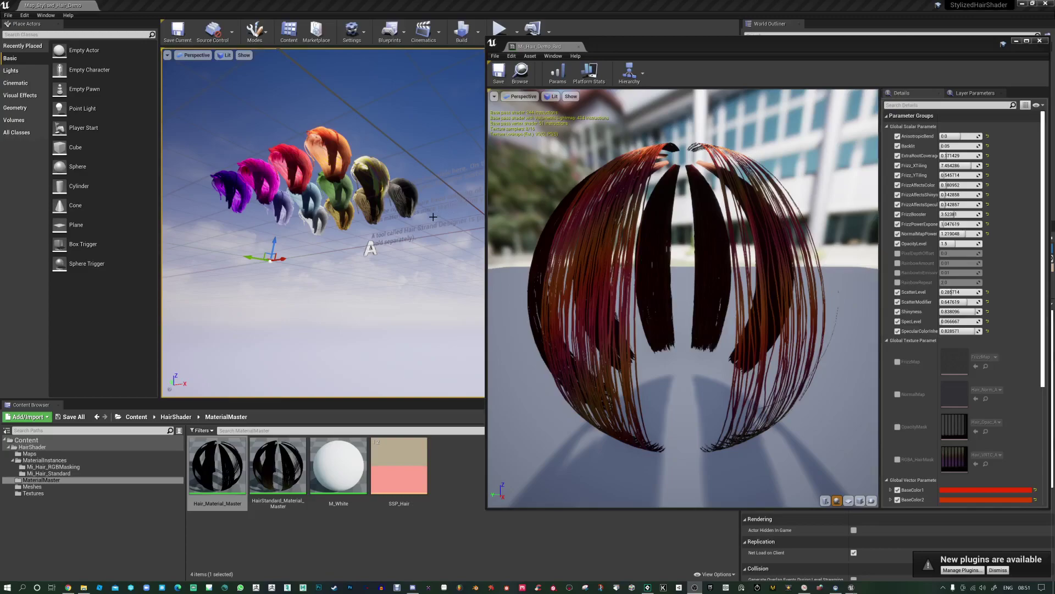
# Scrub the hair instance's BackLit value, then select HairStandard_Material_Master in the Content Browser
pyautogui.moveTo(677, 48); pyautogui.dragTo(625, 62)
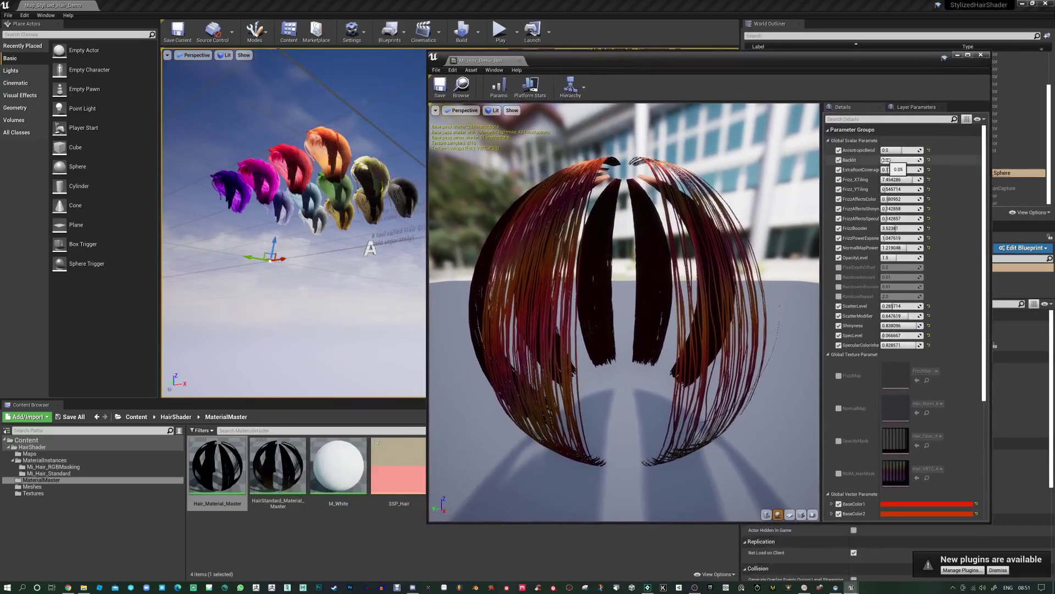
pyautogui.moveTo(898, 161)
pyautogui.mouseDown()
pyautogui.moveTo(911, 161)
pyautogui.moveTo(888, 160)
pyautogui.mouseUp()
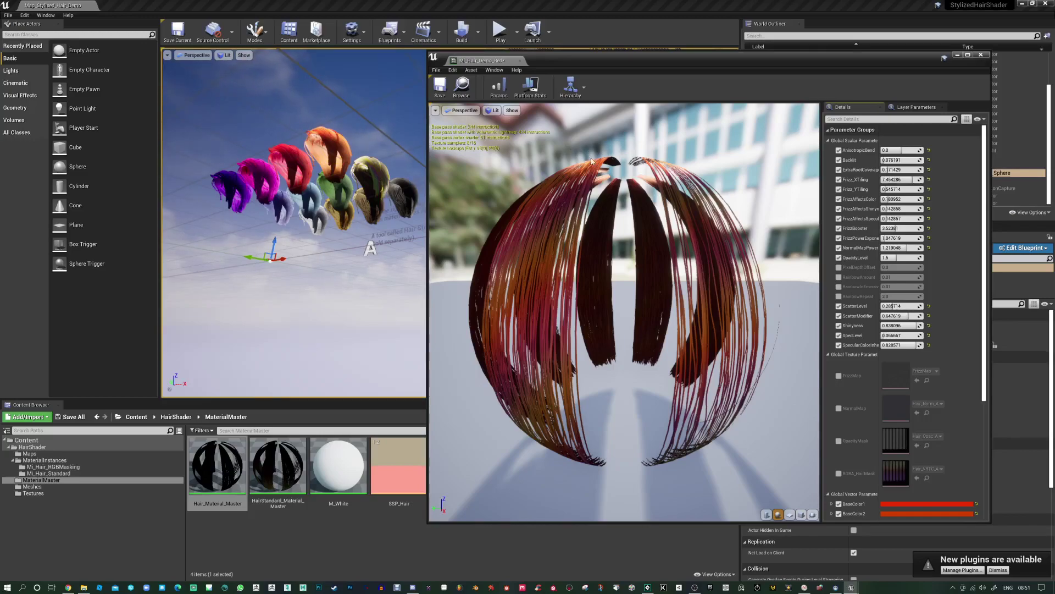
pyautogui.click(277, 467)
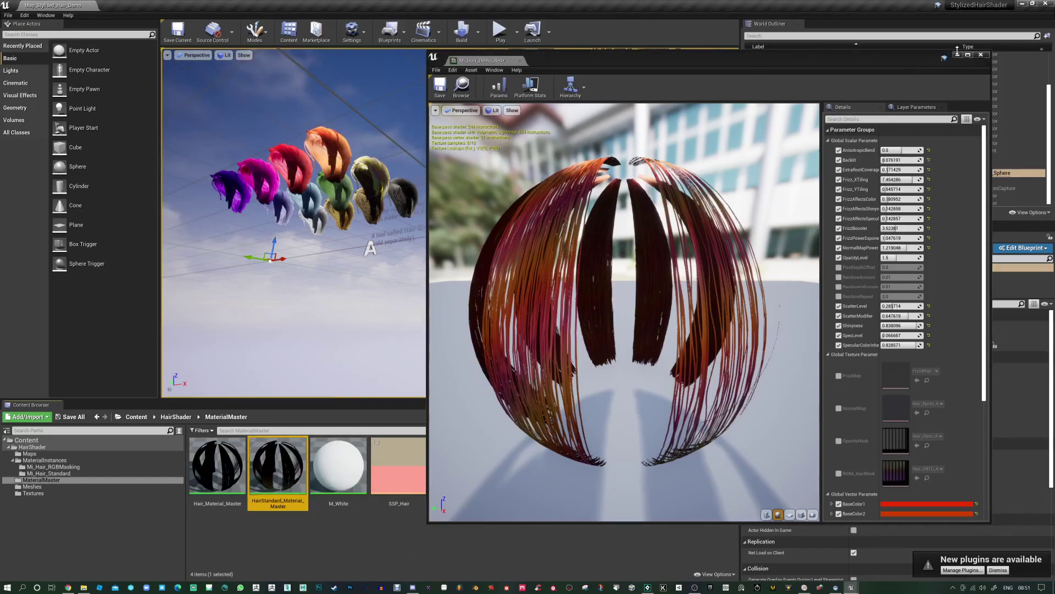
pyautogui.scroll(-6, 954, 133)
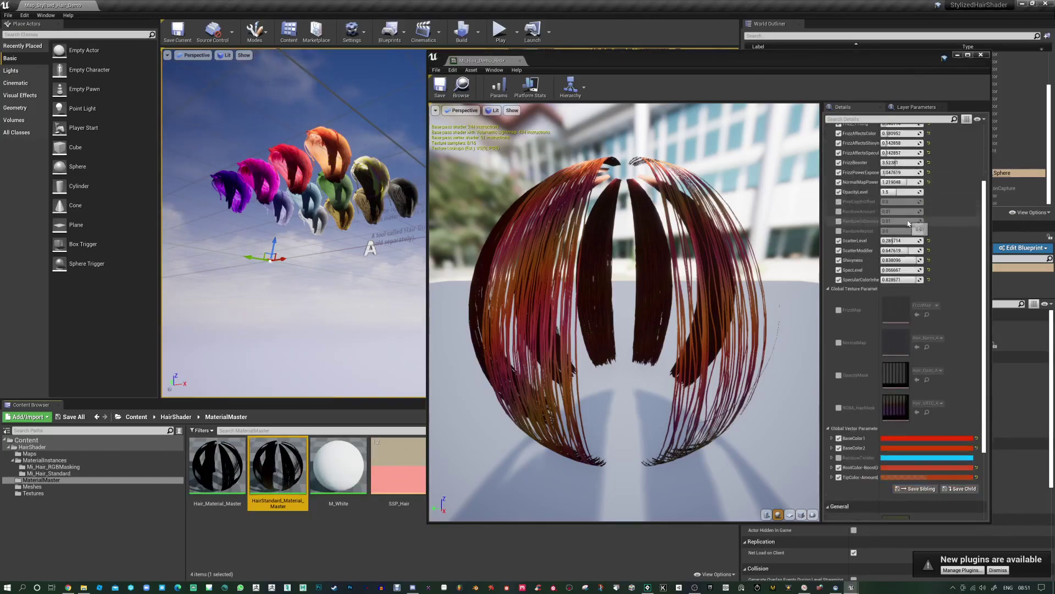
# Open HairStandard_Material_Master and pan the graph to the BackLitFix Lerp and Multiply nodes
pyautogui.doubleClick(282, 468)
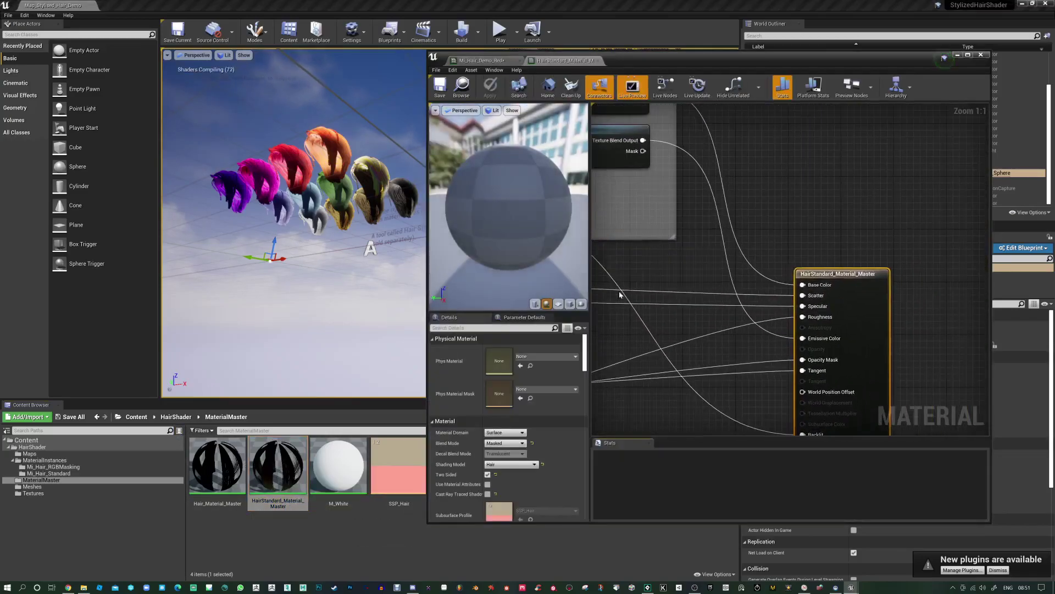
pyautogui.scroll(-3, 669, 232)
pyautogui.moveTo(669, 233); pyautogui.dragTo(747, 286, button='right')
pyautogui.scroll(3, 706, 212)
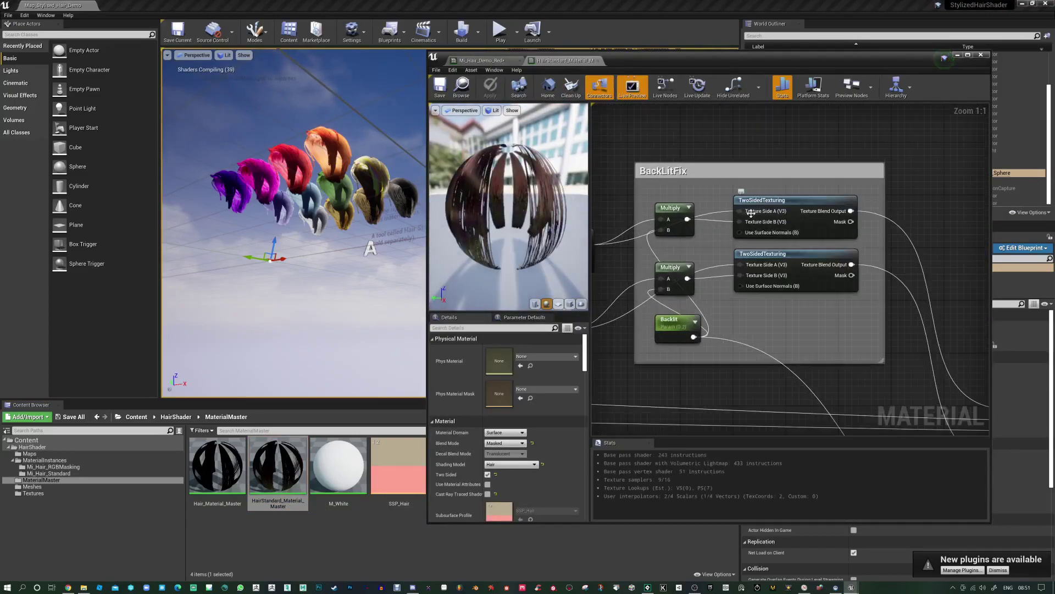
pyautogui.moveTo(610, 221); pyautogui.dragTo(708, 206, button='right')
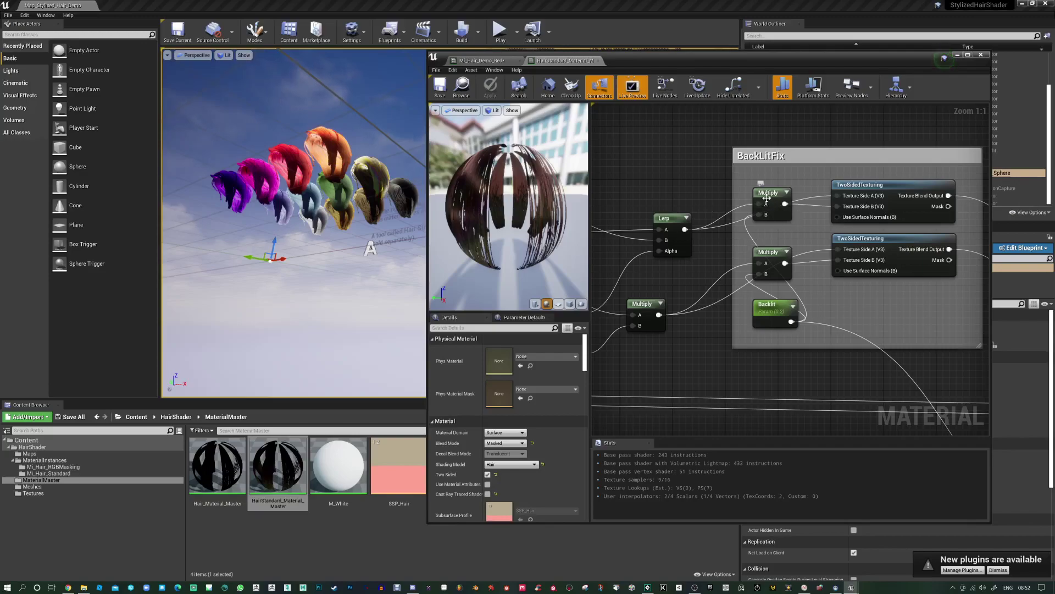
# Move the Lerp node up and left, then centre the BackLitFix group around the top Multiply
pyautogui.moveTo(673, 220); pyautogui.dragTo(647, 187)
pyautogui.scroll(-5, 679, 222)
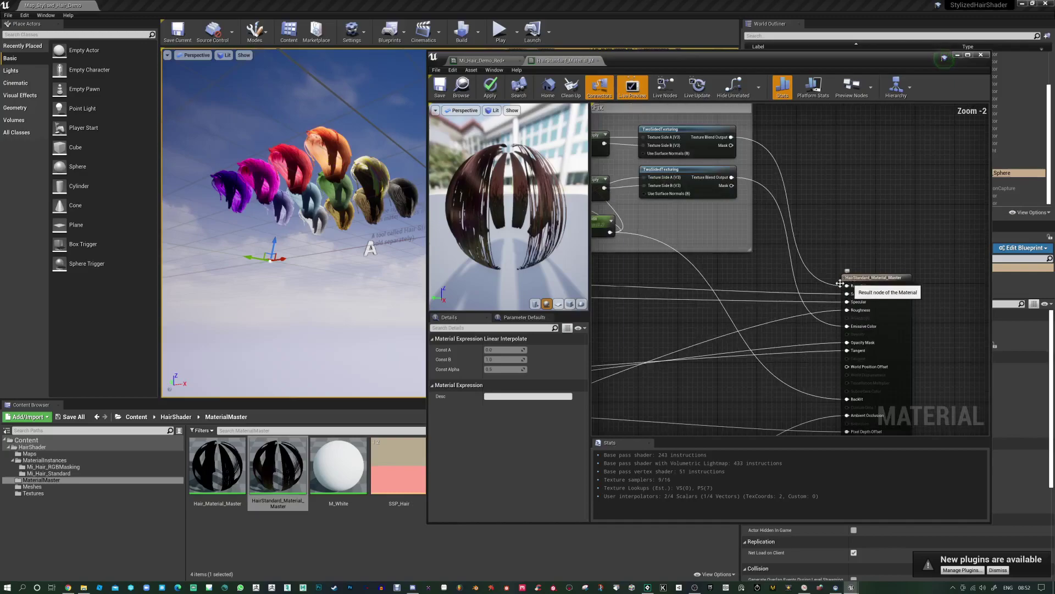
pyautogui.scroll(2, 863, 297)
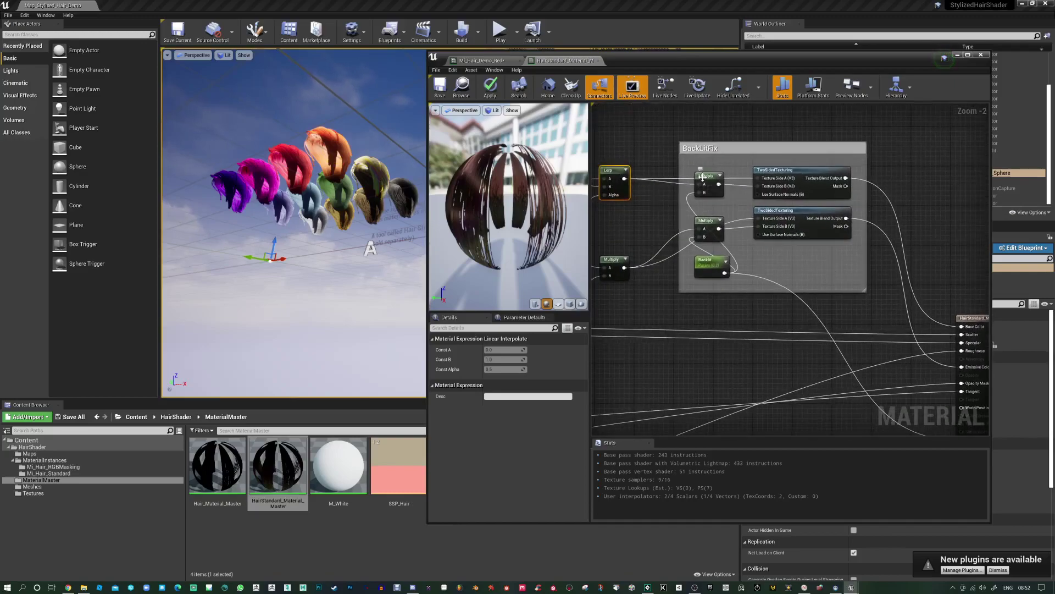
pyautogui.scroll(1, 721, 269)
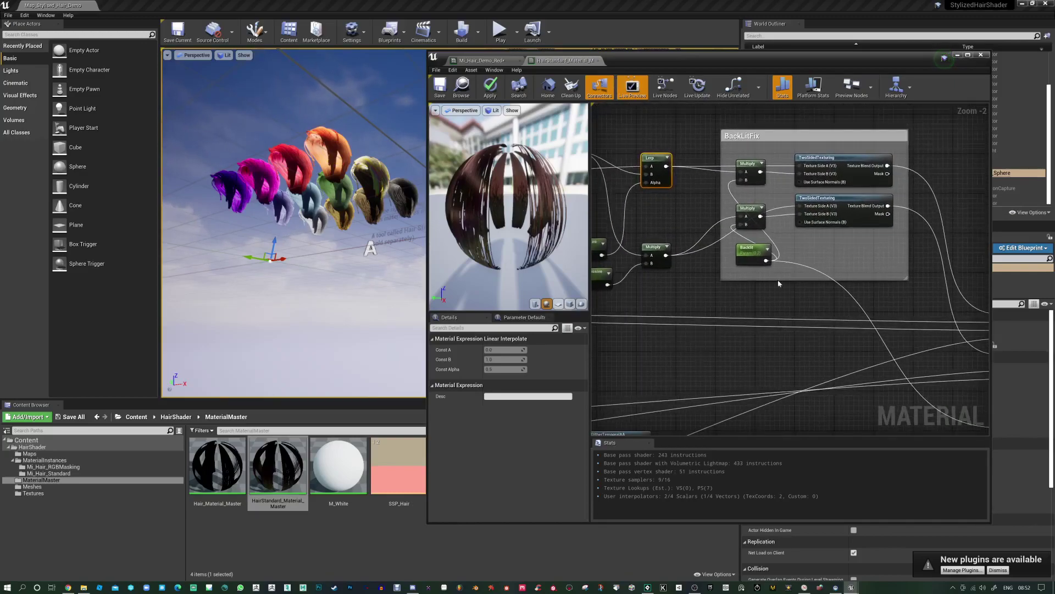
pyautogui.scroll(1, 746, 250)
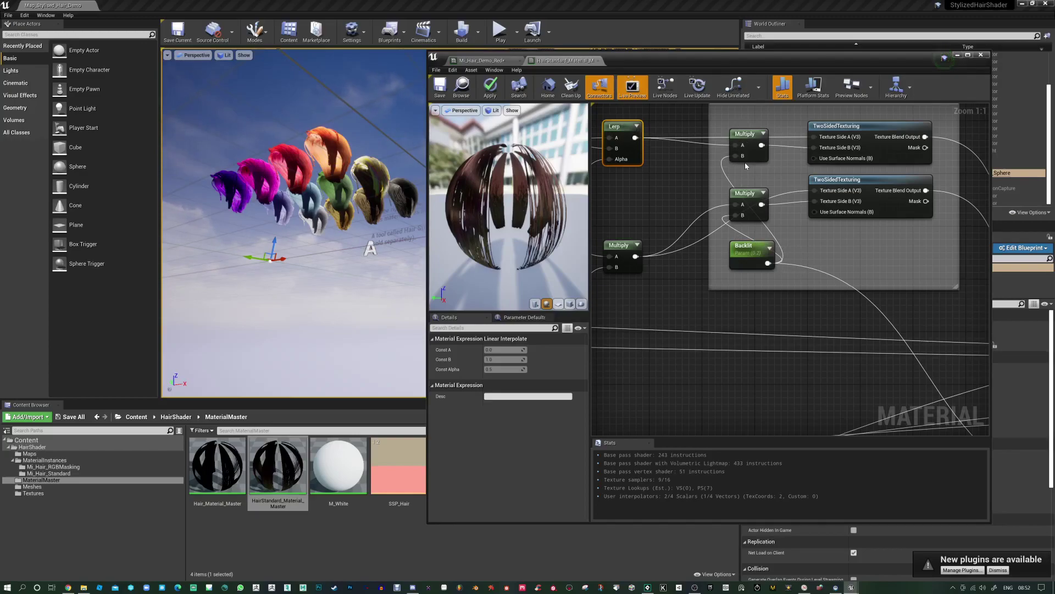
pyautogui.moveTo(756, 159); pyautogui.dragTo(682, 164, button='right')
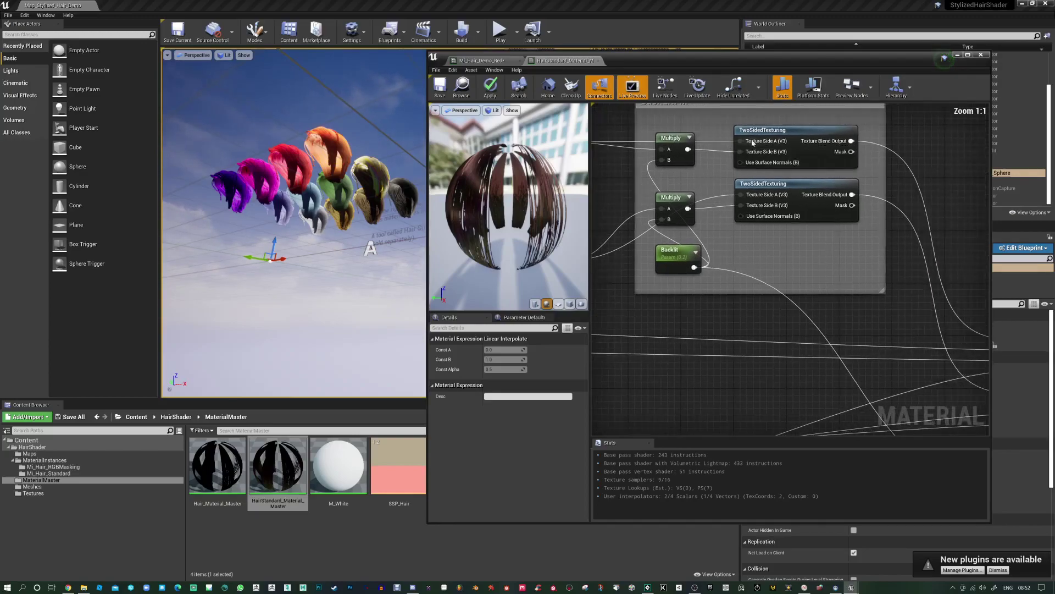
pyautogui.moveTo(711, 165); pyautogui.dragTo(726, 178, button='right')
pyautogui.click(691, 162)
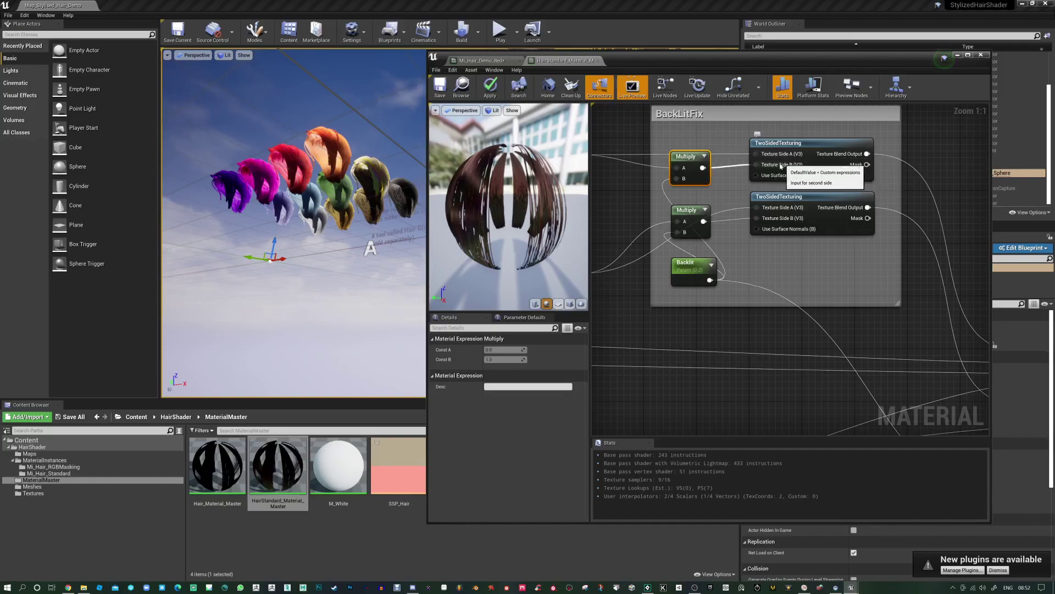
pyautogui.moveTo(698, 165); pyautogui.dragTo(770, 178, button='right')
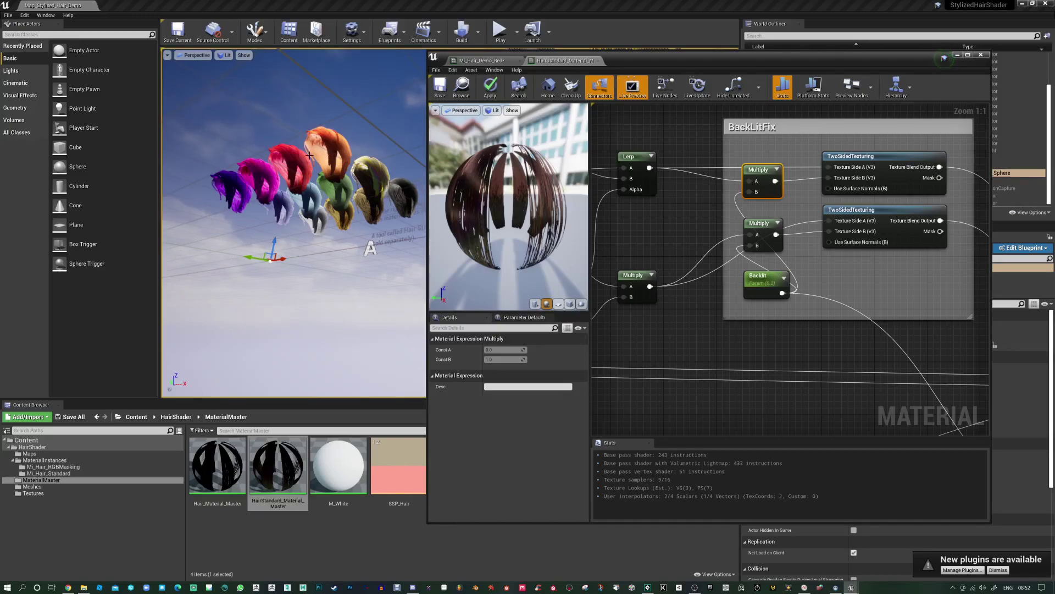
# Fly the level camera close to the coloured hair meshes and select the orange hair actor
pyautogui.press('e')
pyautogui.moveTo(336, 166)
pyautogui.mouseDown(button='right')
pyautogui.moveTo(339, 184)
pyautogui.moveTo(335, 172)
pyautogui.mouseUp(button='right')
pyautogui.press('q')
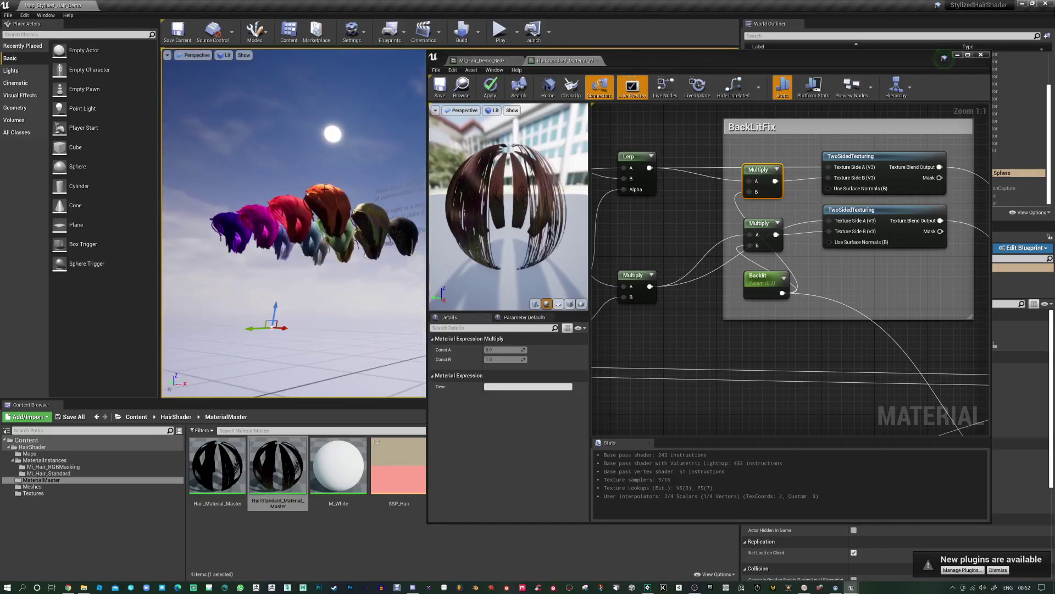
pyautogui.click(325, 189)
pyautogui.press('w')
pyautogui.moveTo(329, 258)
pyautogui.mouseDown(button='right')
pyautogui.moveTo(363, 275)
pyautogui.moveTo(325, 241)
pyautogui.moveTo(307, 251)
pyautogui.moveTo(328, 79)
pyautogui.moveTo(303, 65)
pyautogui.moveTo(322, 264)
pyautogui.mouseUp(button='right')
pyautogui.press('s')
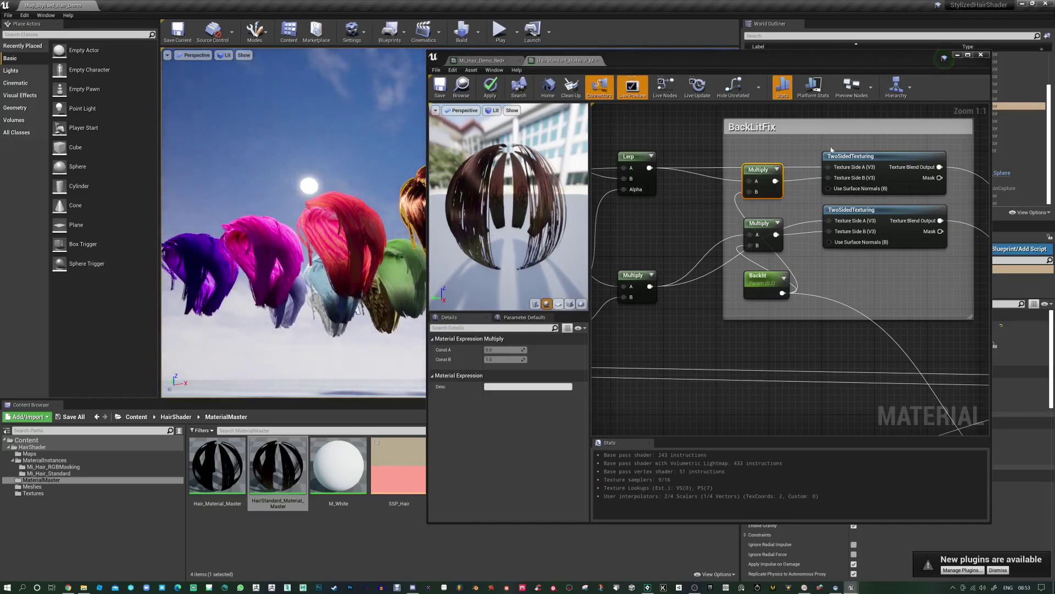
# Orbit the preview to a side view and pan the graph to the material output node
pyautogui.moveTo(857, 276); pyautogui.dragTo(806, 288, button='right')
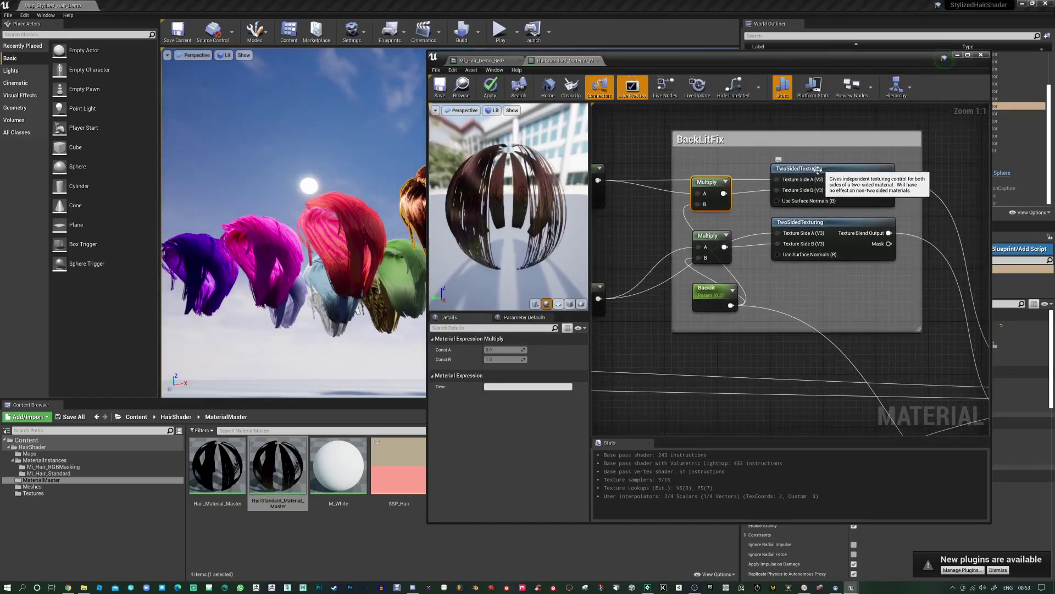
pyautogui.moveTo(536, 225); pyautogui.dragTo(541, 202)
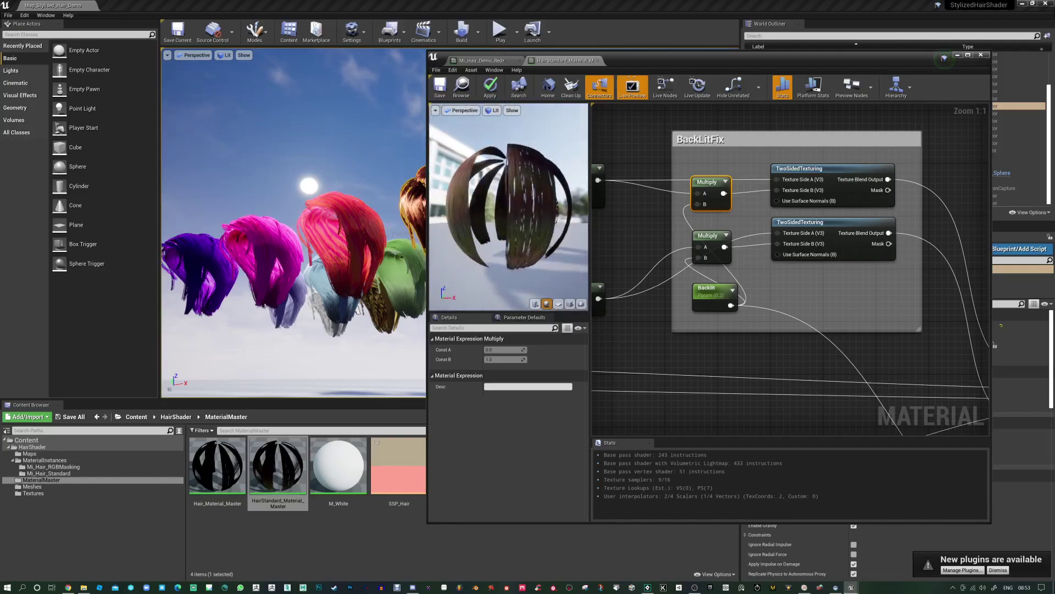
pyautogui.moveTo(784, 328); pyautogui.dragTo(749, 331, button='right')
pyautogui.scroll(-2, 791, 275)
pyautogui.moveTo(803, 280); pyautogui.dragTo(739, 258, button='right')
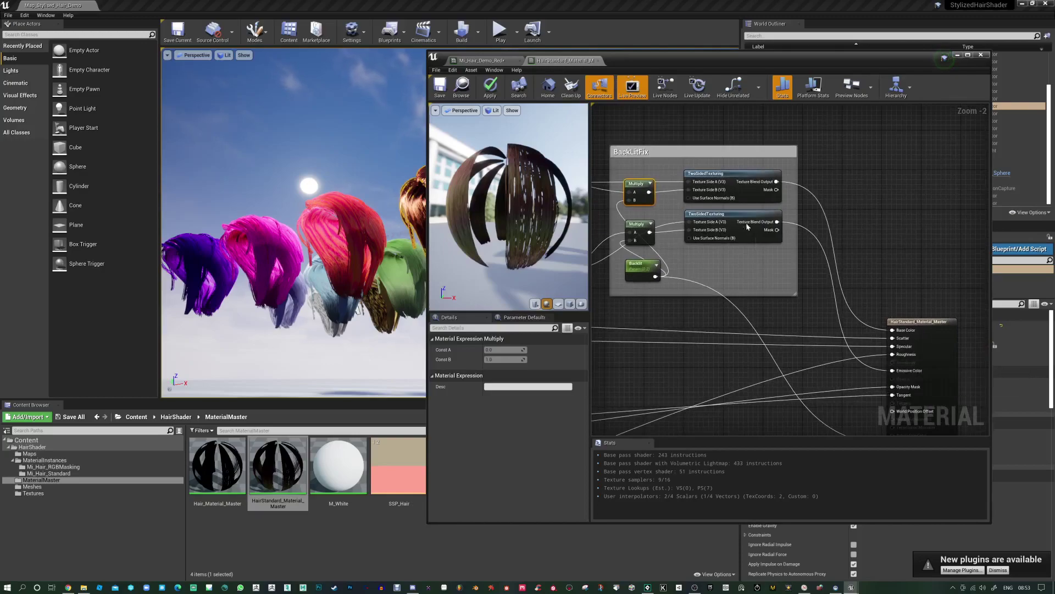
# Move the second TwoSidedTexturing node down and nudge the second Multiply into place in BackLitFix
pyautogui.moveTo(748, 224); pyautogui.dragTo(748, 247)
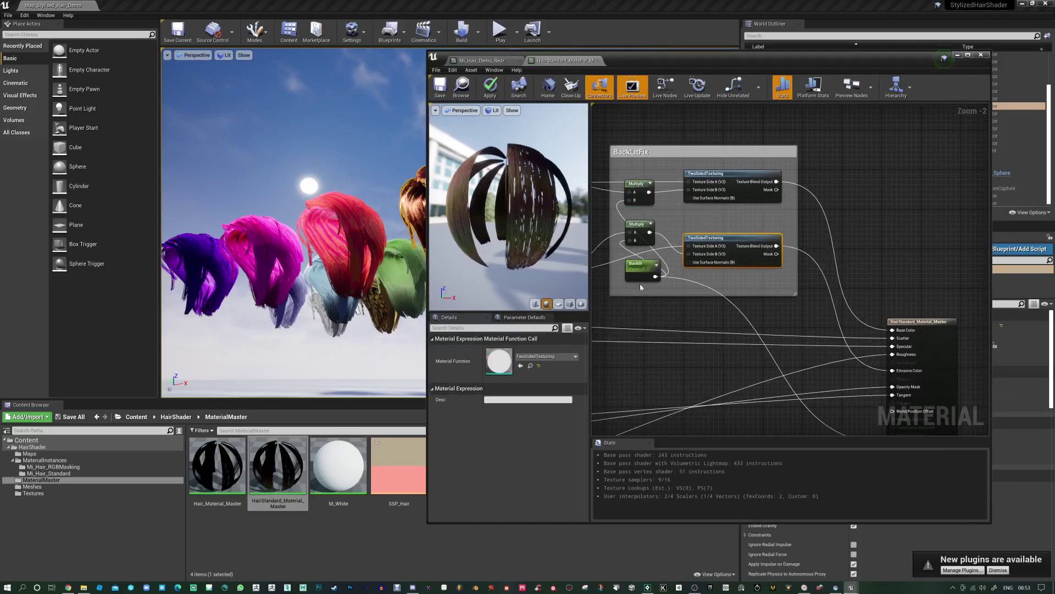
pyautogui.moveTo(648, 296); pyautogui.dragTo(691, 303, button='right')
pyautogui.moveTo(670, 231); pyautogui.dragTo(674, 235)
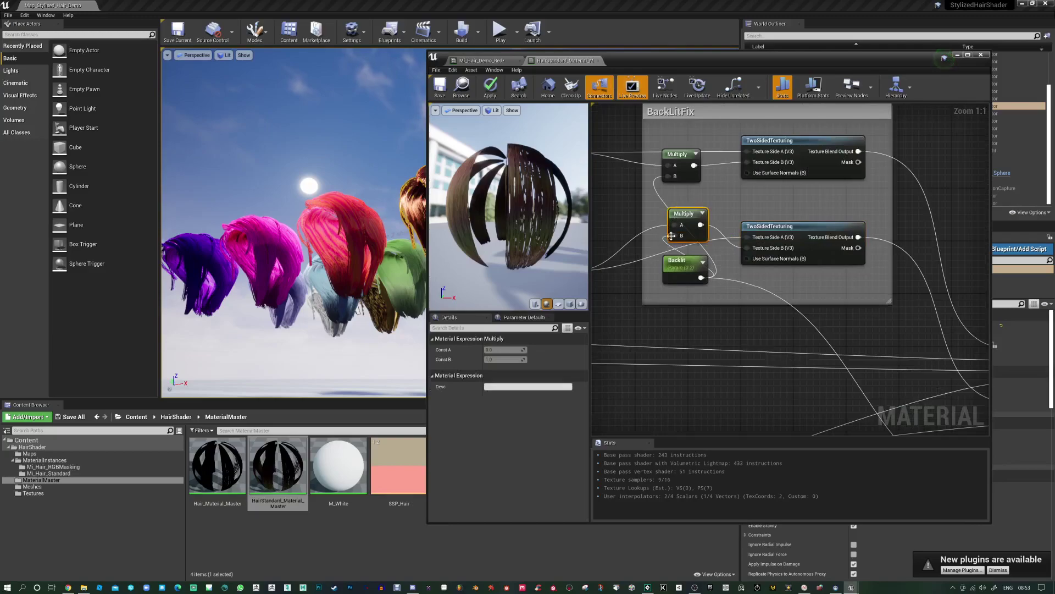
pyautogui.scroll(2, 680, 272)
pyautogui.scroll(-1, 680, 272)
pyautogui.scroll(-2, 668, 276)
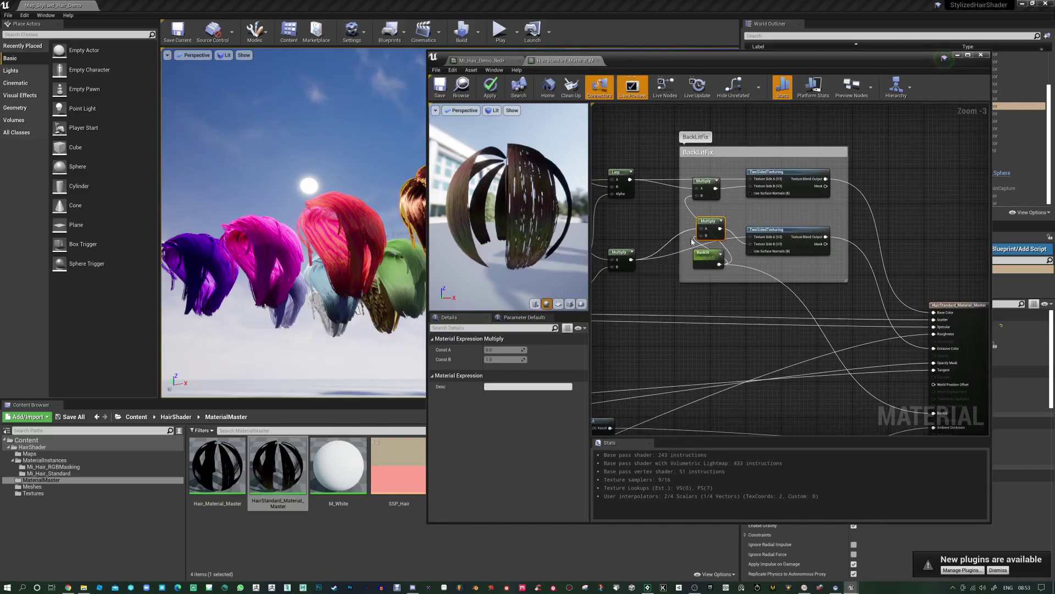
pyautogui.scroll(1, 706, 249)
# Move Backlit left out of BackLitFix and line up the Multiply and TwoSidedTexturing nodes
pyautogui.moveTo(707, 251); pyautogui.dragTo(641, 202)
pyautogui.moveTo(707, 217); pyautogui.dragTo(707, 248)
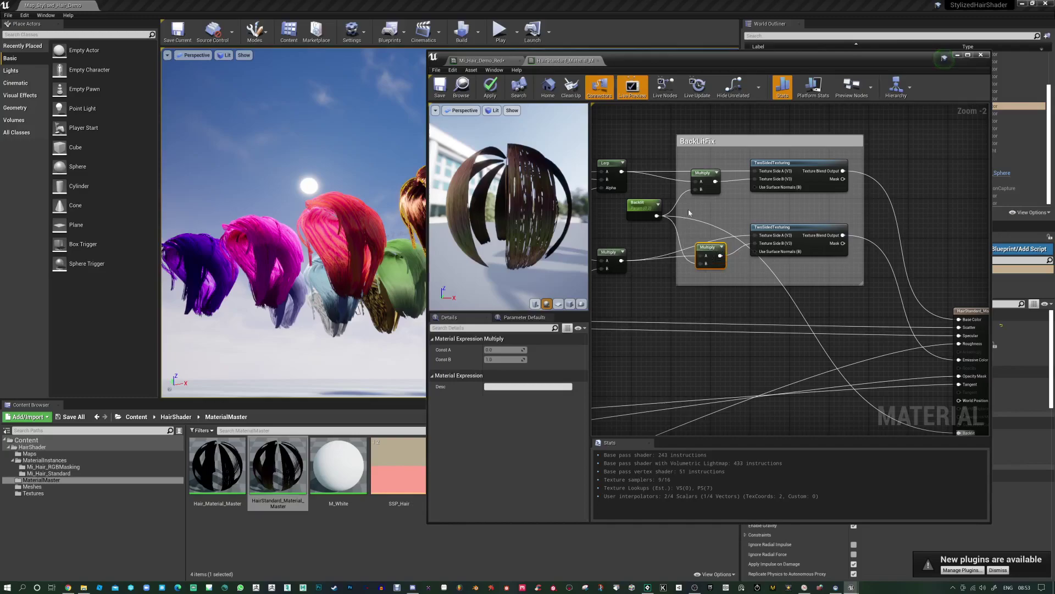
pyautogui.moveTo(643, 204); pyautogui.dragTo(645, 214)
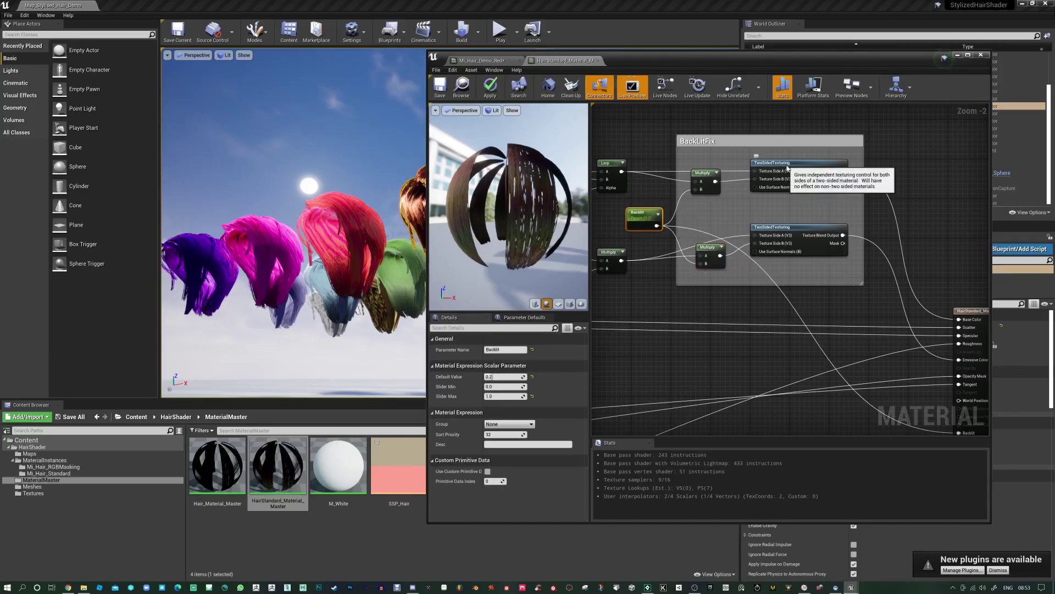
pyautogui.moveTo(783, 164); pyautogui.dragTo(782, 159)
pyautogui.moveTo(702, 174); pyautogui.dragTo(702, 180)
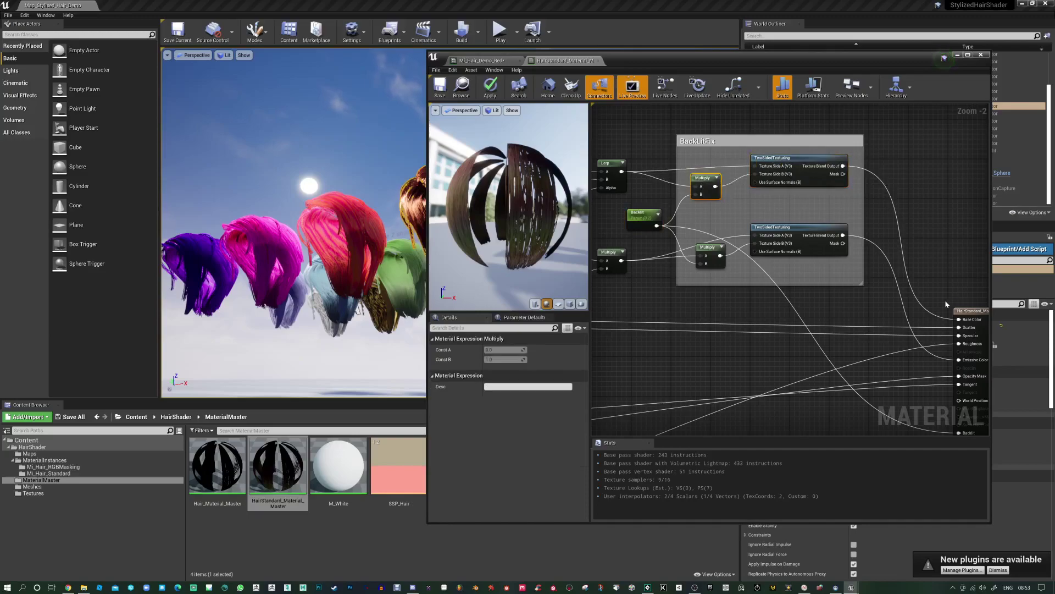
pyautogui.moveTo(812, 238); pyautogui.dragTo(812, 248)
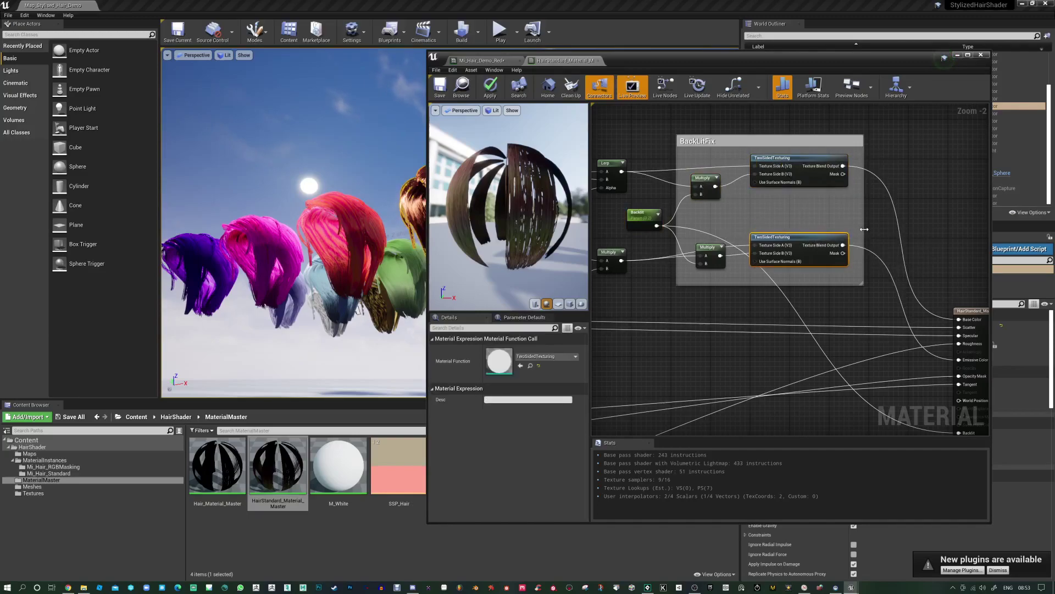
# Reframe the graph on BackLitFix and check Backlit's 0.2 default with 0–1 slider range
pyautogui.scroll(2, 860, 242)
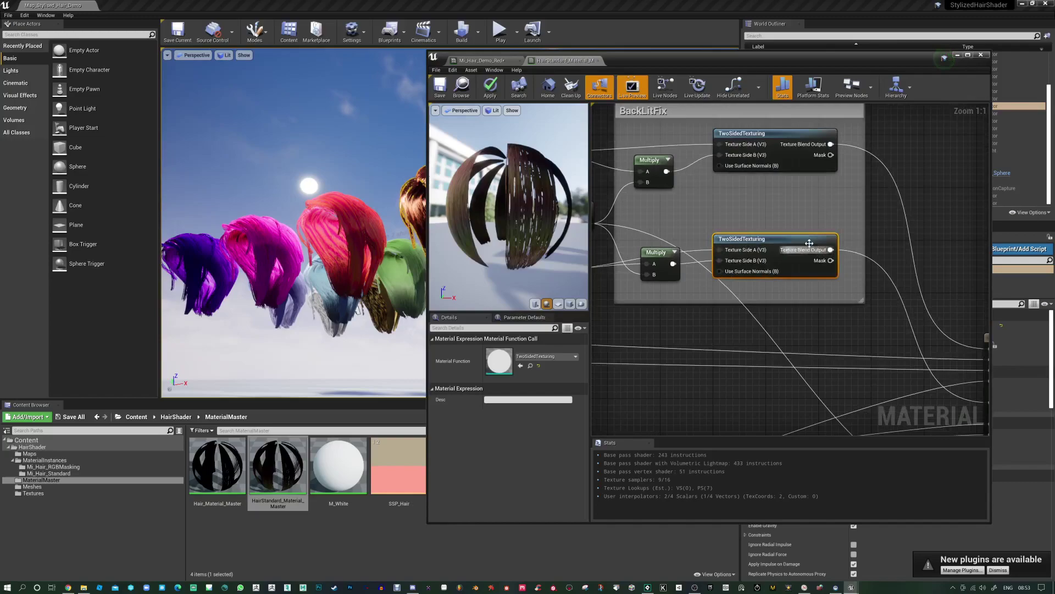
pyautogui.scroll(-2, 760, 285)
pyautogui.moveTo(760, 286); pyautogui.dragTo(776, 299, button='right')
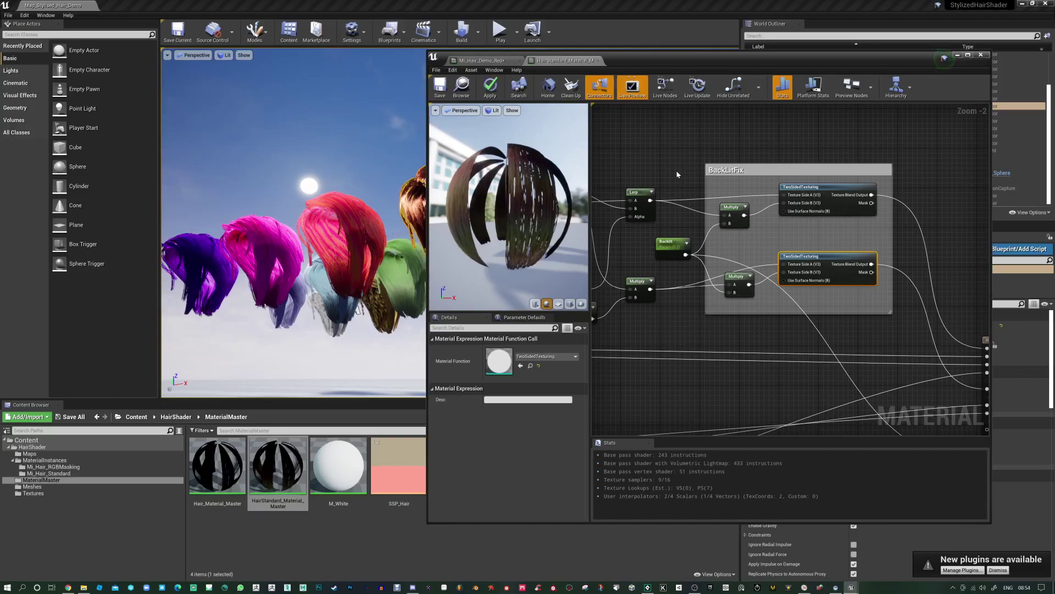
pyautogui.press('Home')
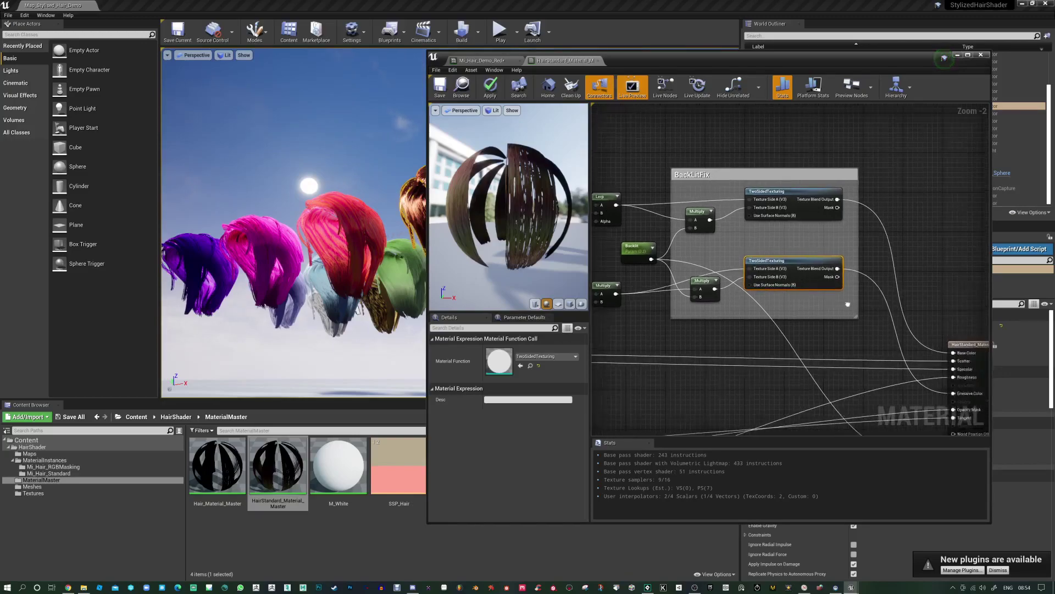
pyautogui.moveTo(842, 294); pyautogui.dragTo(906, 350, button='right')
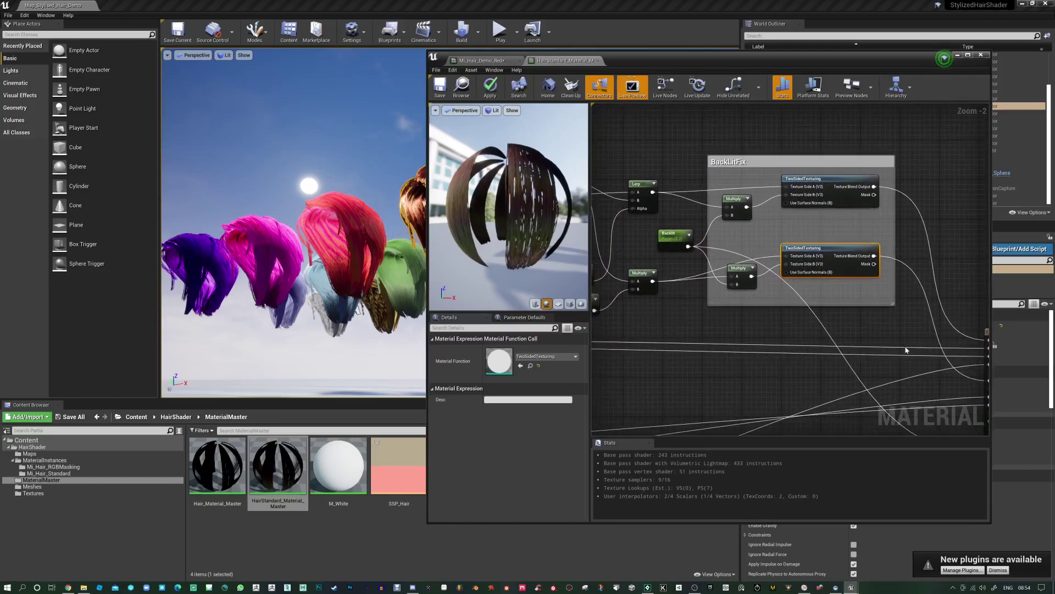
pyautogui.click(671, 240)
pyautogui.scroll(-2, 759, 338)
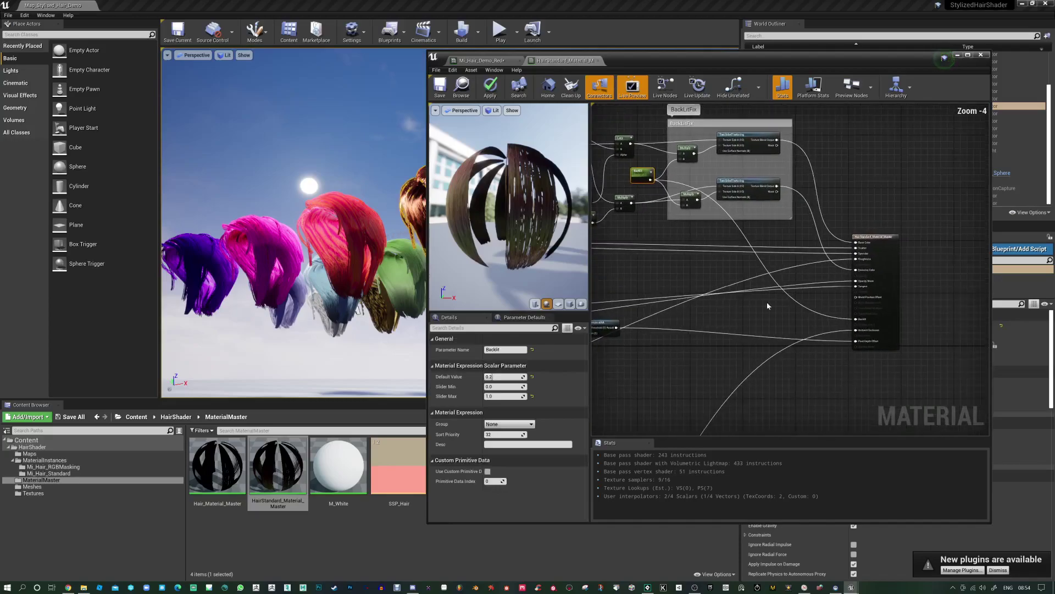
pyautogui.scroll(3, 715, 219)
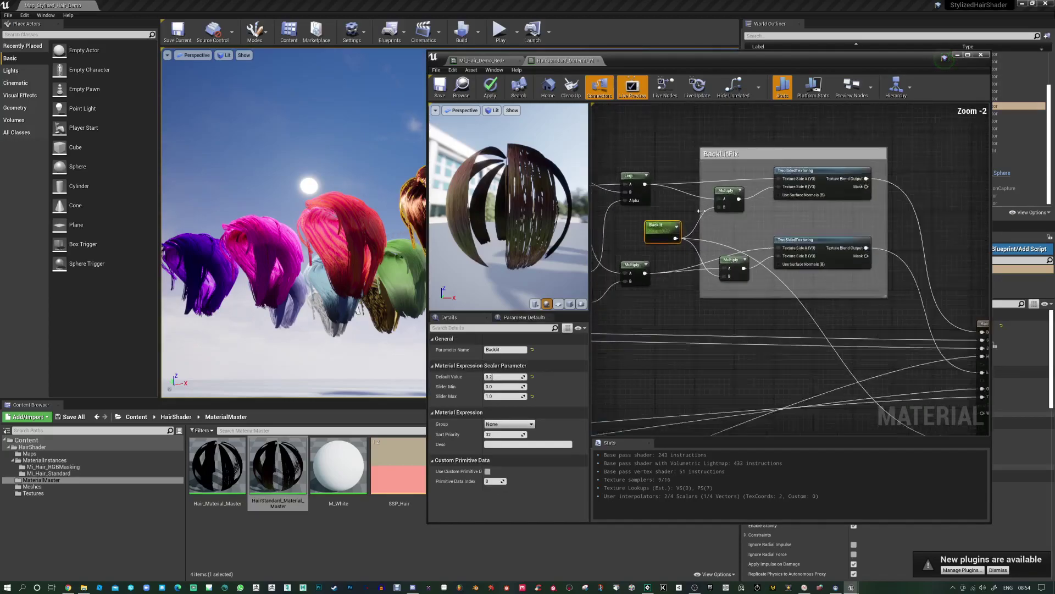
# Move the top Multiply above BackLitFix and wire Lerp and Backlit into its inputs
pyautogui.click(736, 188)
pyautogui.scroll(-2, 664, 183)
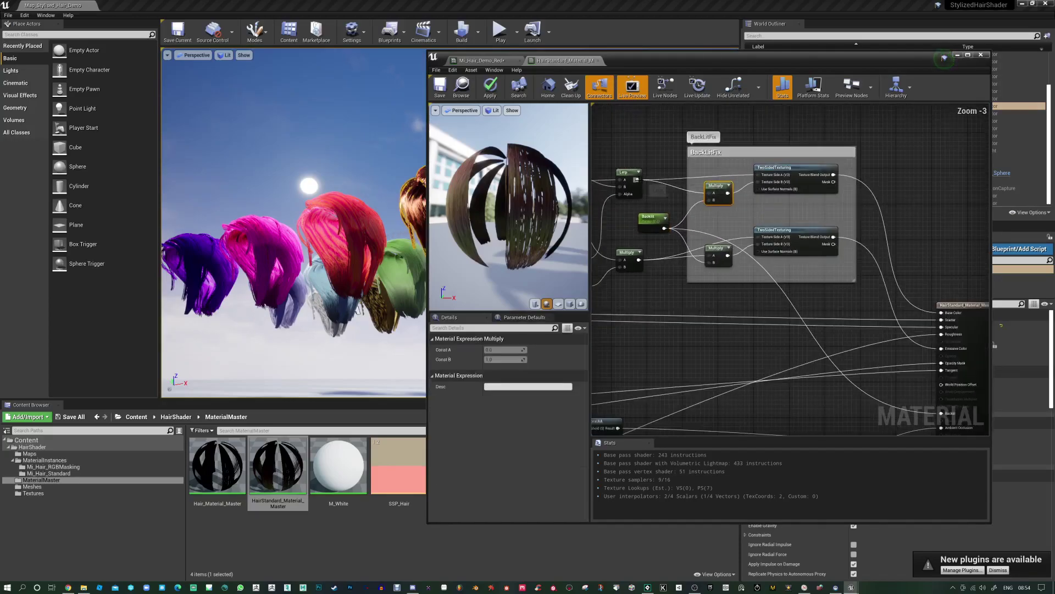
pyautogui.moveTo(728, 193); pyautogui.dragTo(953, 320)
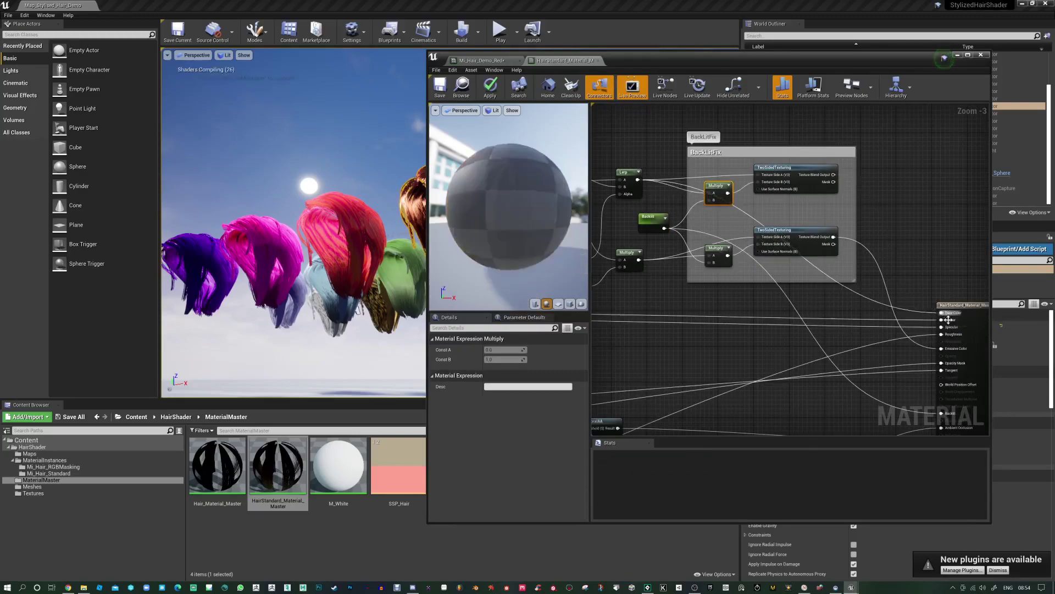
pyautogui.moveTo(714, 189); pyautogui.dragTo(673, 126)
pyautogui.moveTo(638, 179); pyautogui.dragTo(668, 137)
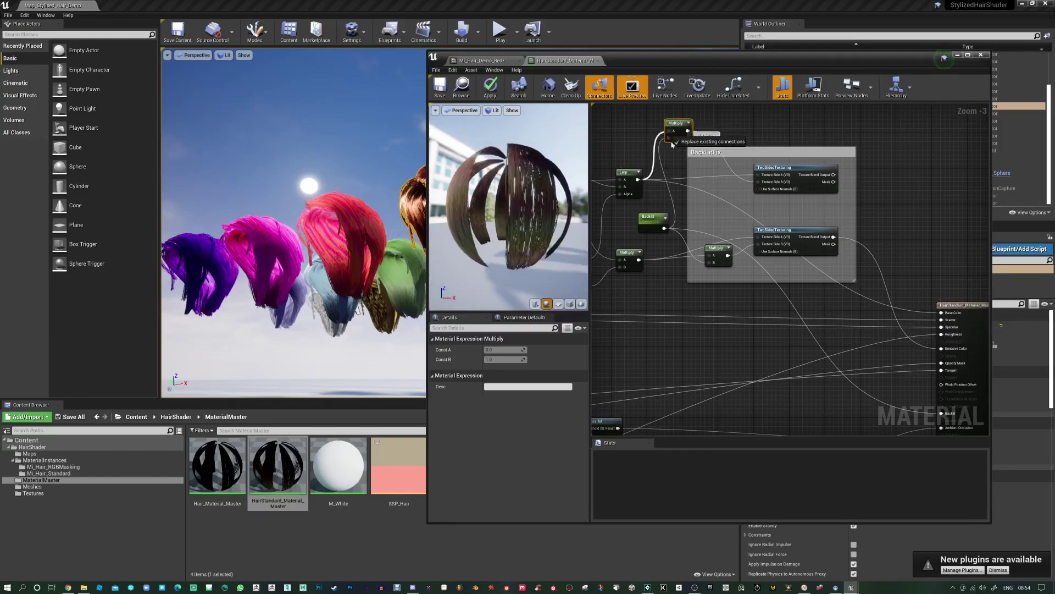
pyautogui.moveTo(665, 229); pyautogui.dragTo(759, 175)
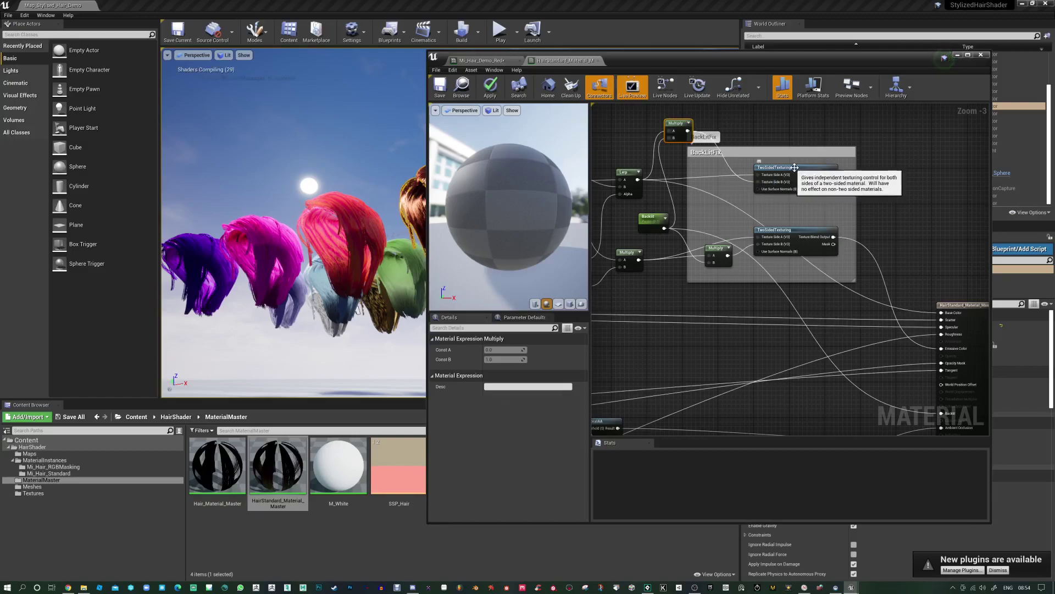
# Search the node palette for 'two' without adding, then wire the upper TwoSidedTexturing output into the result node
pyautogui.rightClick(892, 162)
pyautogui.write('two')
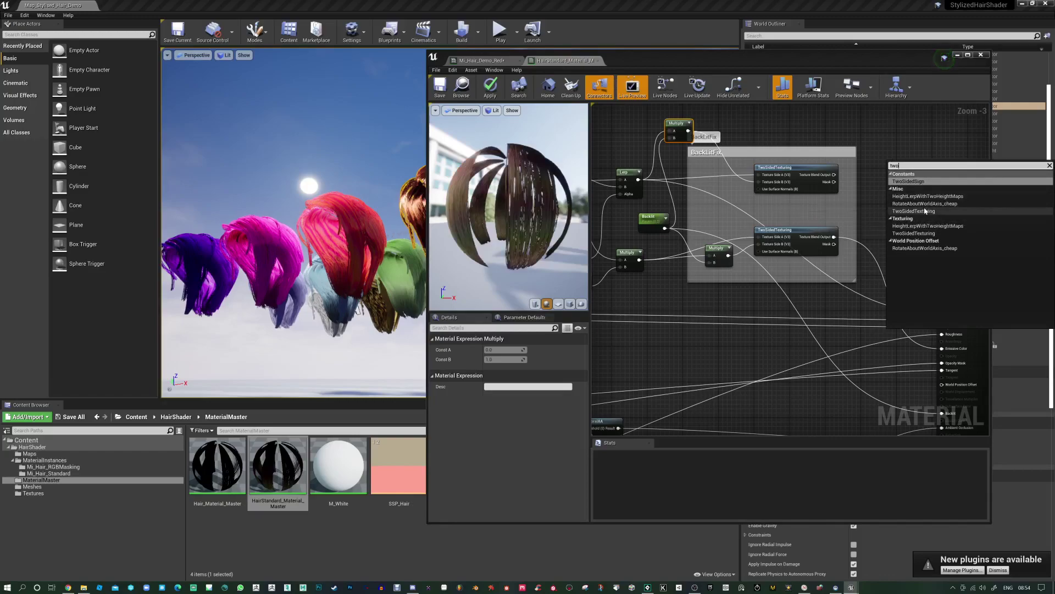
pyautogui.click(862, 193)
pyautogui.moveTo(669, 131)
pyautogui.mouseDown()
pyautogui.moveTo(683, 158)
pyautogui.moveTo(671, 132)
pyautogui.mouseUp()
pyautogui.moveTo(834, 175); pyautogui.dragTo(942, 312)
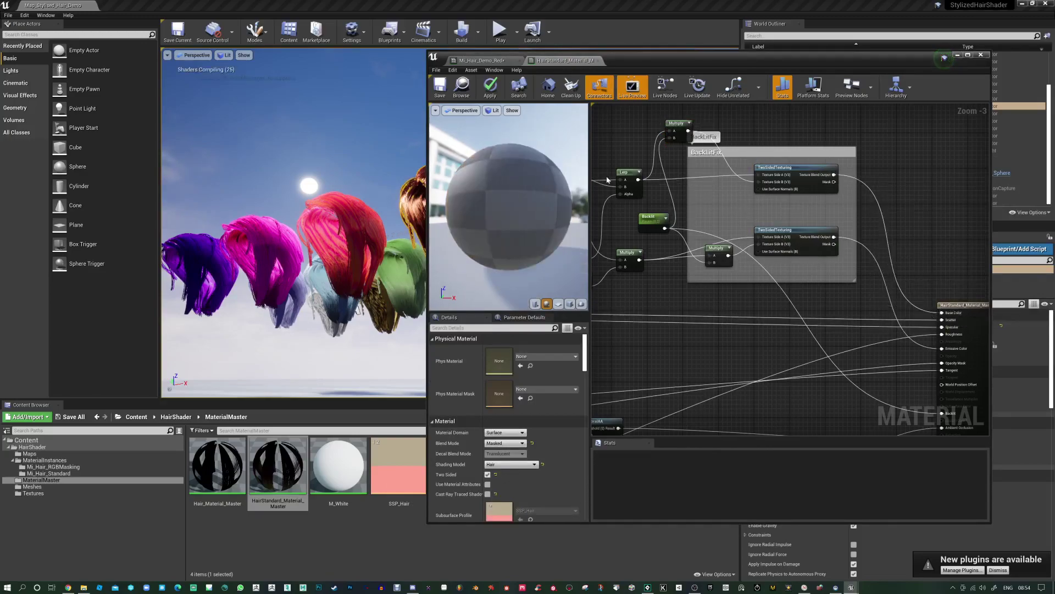
# Return the upper Multiply into BackLitFix and tidy the Backlit and inner Multiply nodes
pyautogui.moveTo(674, 128); pyautogui.dragTo(715, 180)
pyautogui.moveTo(649, 220); pyautogui.dragTo(640, 223)
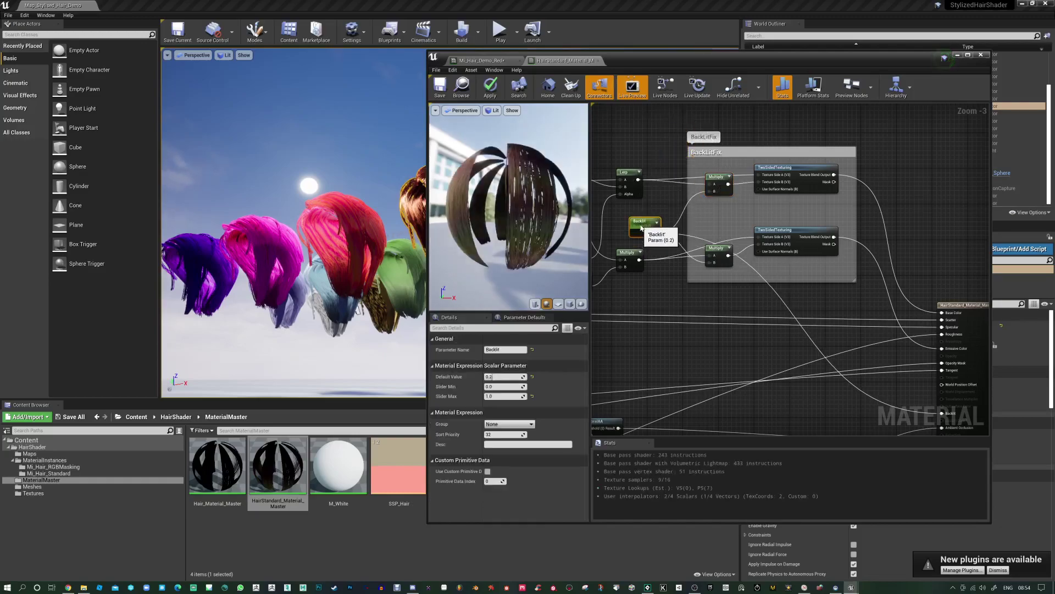
pyautogui.moveTo(804, 259); pyautogui.dragTo(787, 215, button='right')
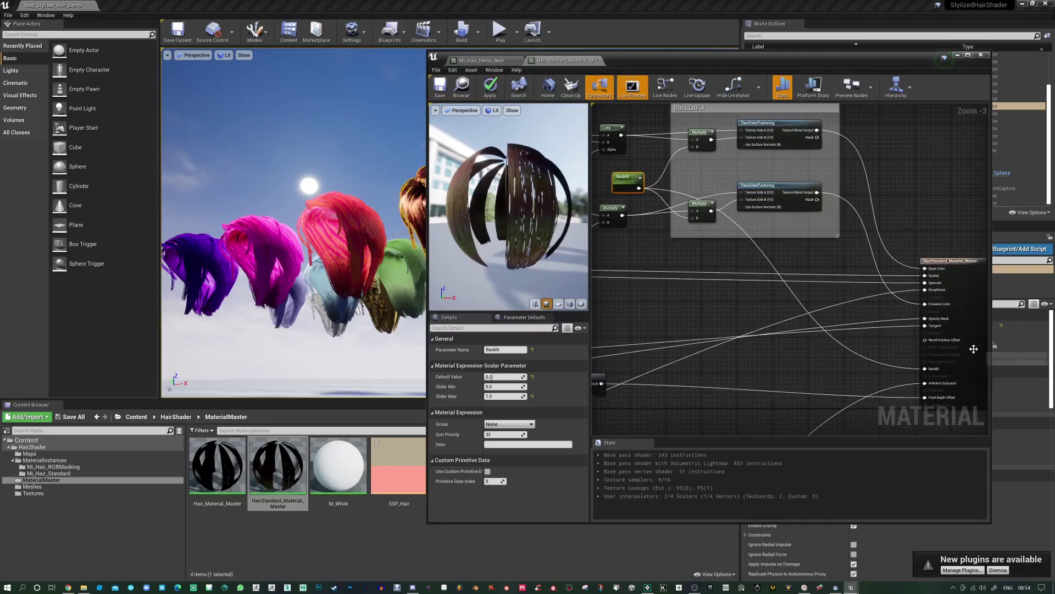
pyautogui.moveTo(778, 283); pyautogui.dragTo(804, 303, button='right')
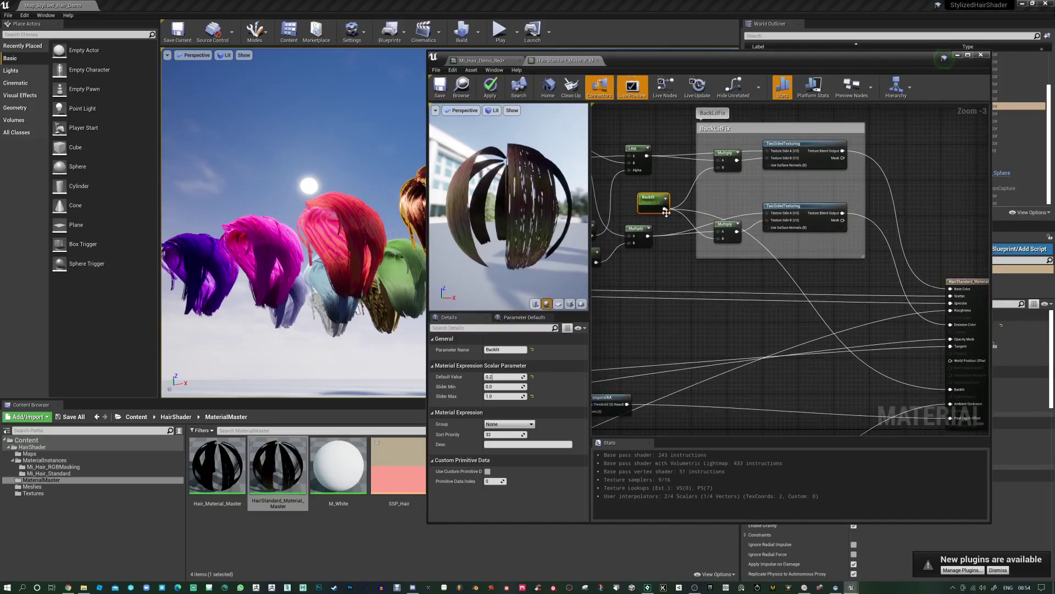
pyautogui.moveTo(666, 212); pyautogui.dragTo(662, 208)
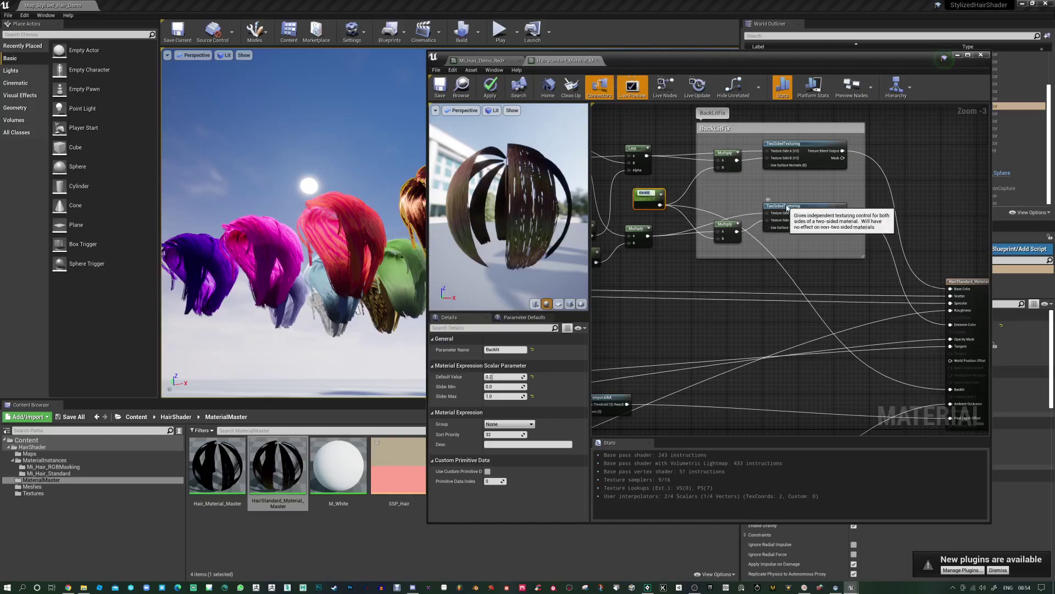
pyautogui.click(787, 207)
pyautogui.moveTo(833, 245); pyautogui.dragTo(803, 240, button='right')
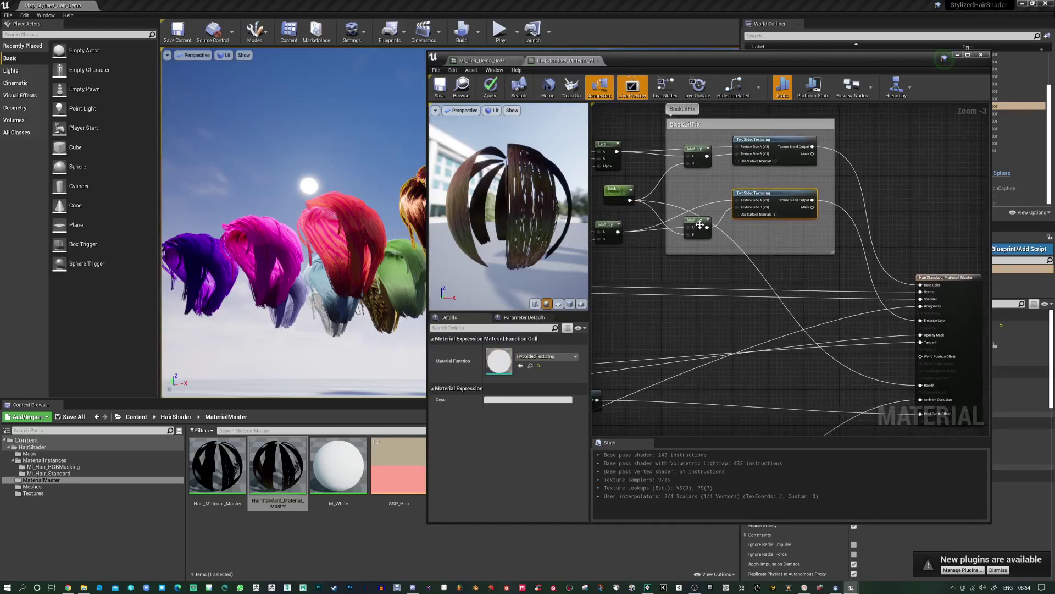
pyautogui.moveTo(700, 224); pyautogui.dragTo(695, 229)
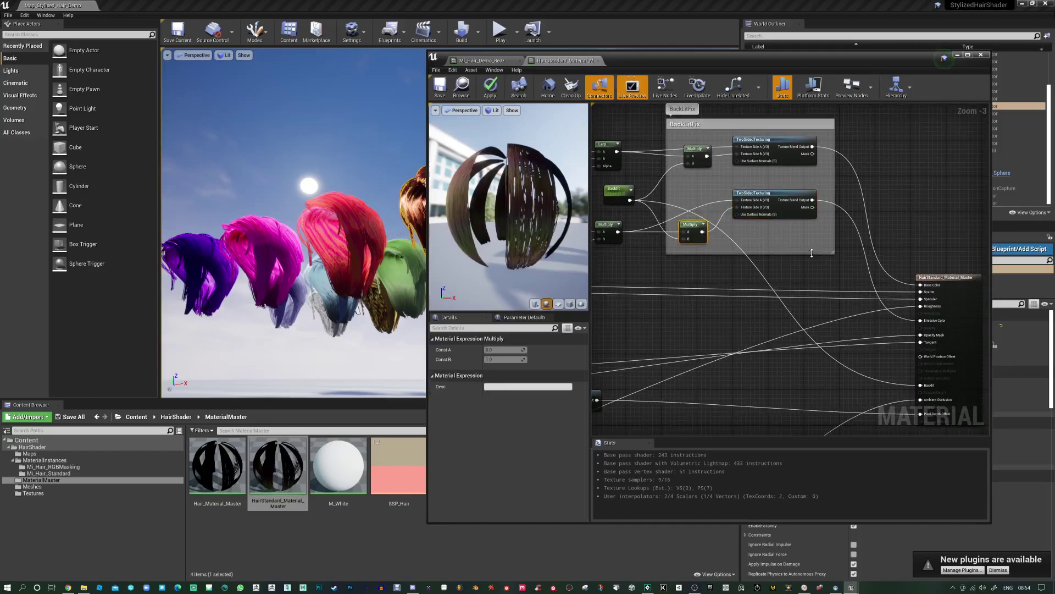
# Break the wire into the material's Backlit input and nudge the Backlit parameter upward
pyautogui.moveTo(772, 234); pyautogui.dragTo(794, 228, button='right')
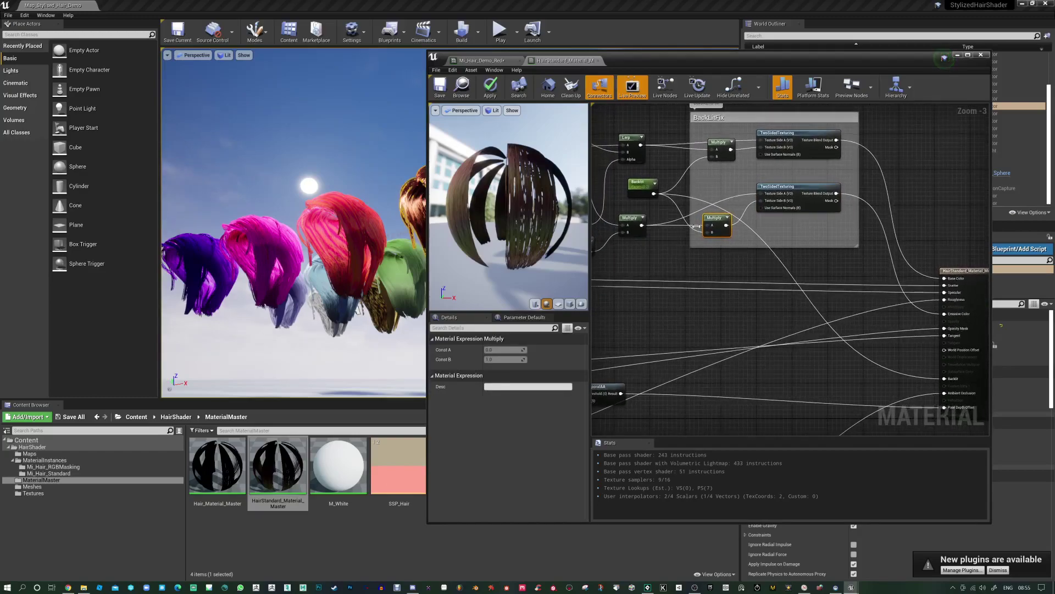
pyautogui.keyDown('alt'); pyautogui.click(945, 379); pyautogui.keyUp('alt')
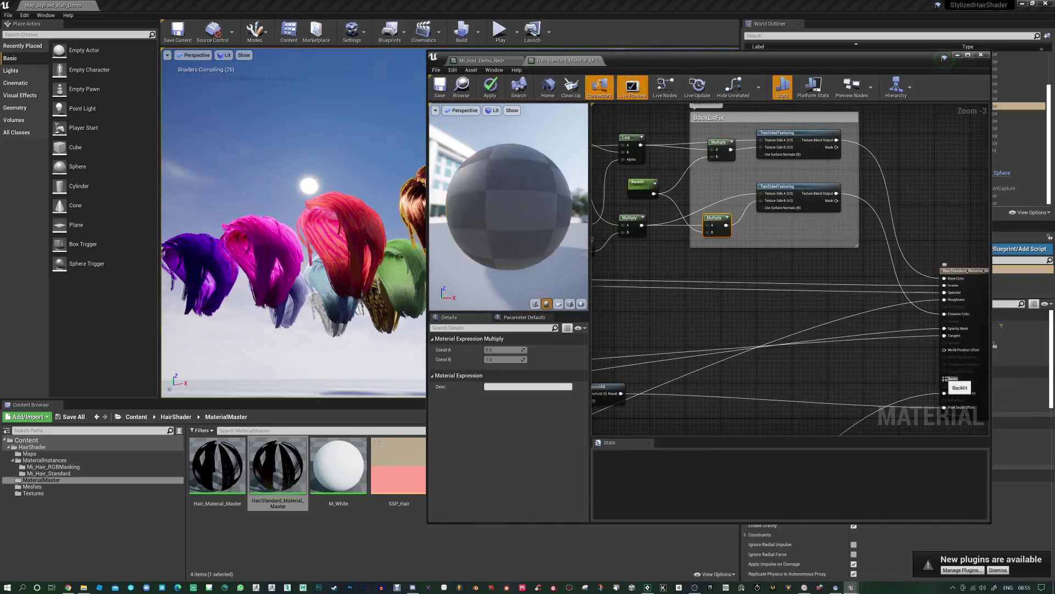
pyautogui.moveTo(639, 184); pyautogui.dragTo(640, 180)
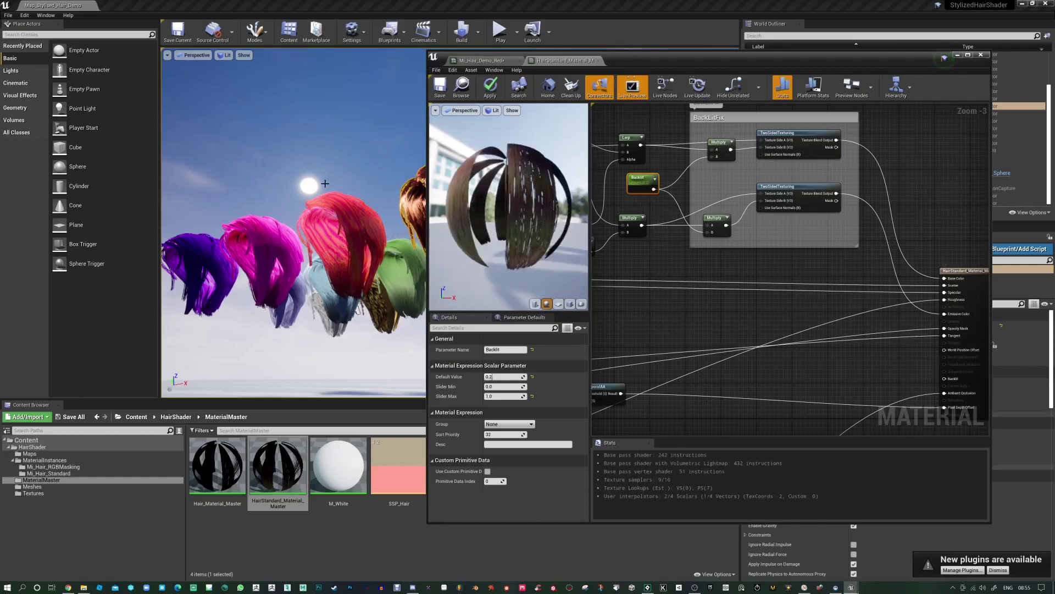
pyautogui.moveTo(324, 178)
pyautogui.mouseDown(button='right')
pyautogui.moveTo(380, 181)
pyautogui.moveTo(352, 171)
pyautogui.moveTo(303, 113)
pyautogui.moveTo(278, 126)
pyautogui.moveTo(288, 114)
pyautogui.moveTo(263, 113)
pyautogui.moveTo(328, 169)
pyautogui.mouseUp(button='right')
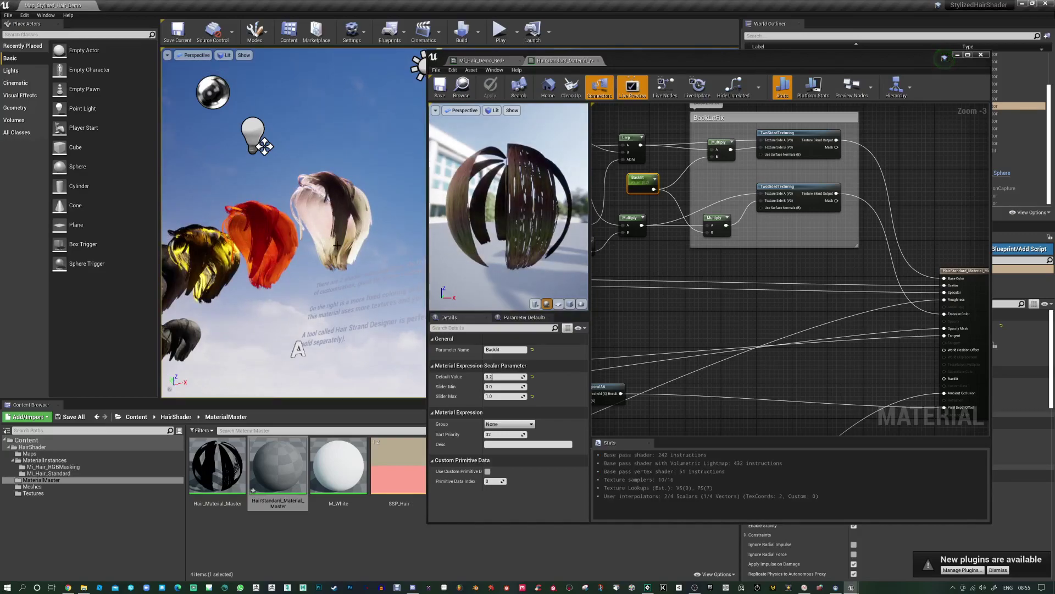
# Add a constant node and convert it to a scalar parameter named TEST
pyautogui.moveTo(807, 361); pyautogui.dragTo(797, 337, button='right')
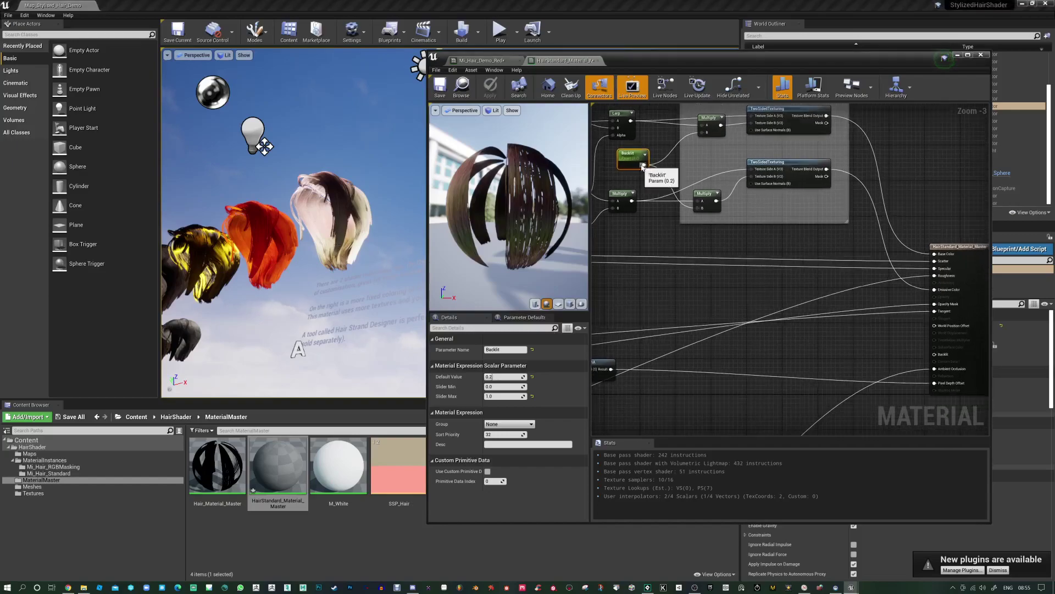
pyautogui.rightClick(834, 340)
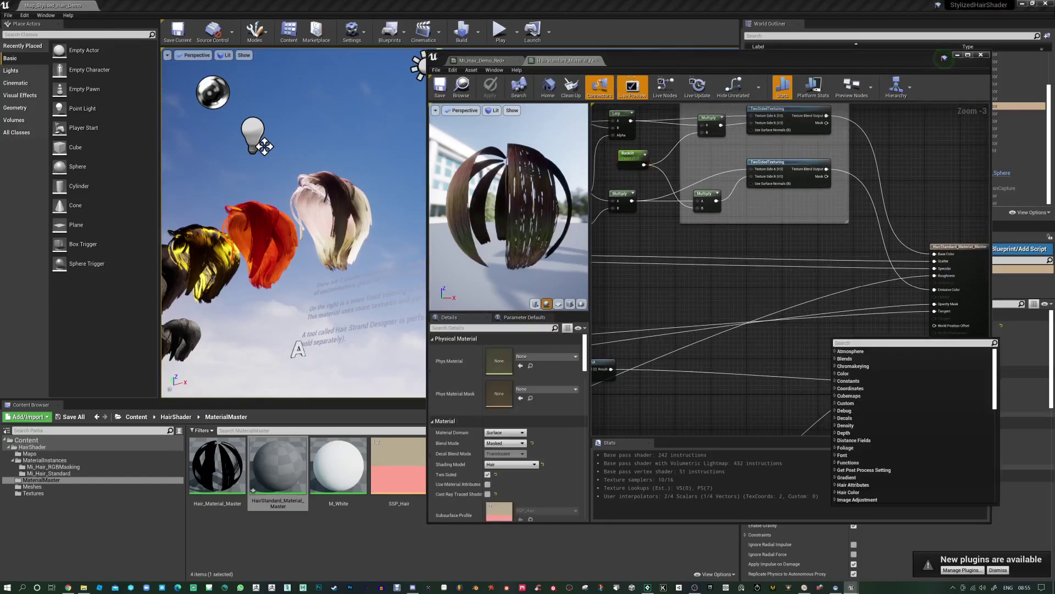
pyautogui.click(802, 338)
pyautogui.click(801, 336)
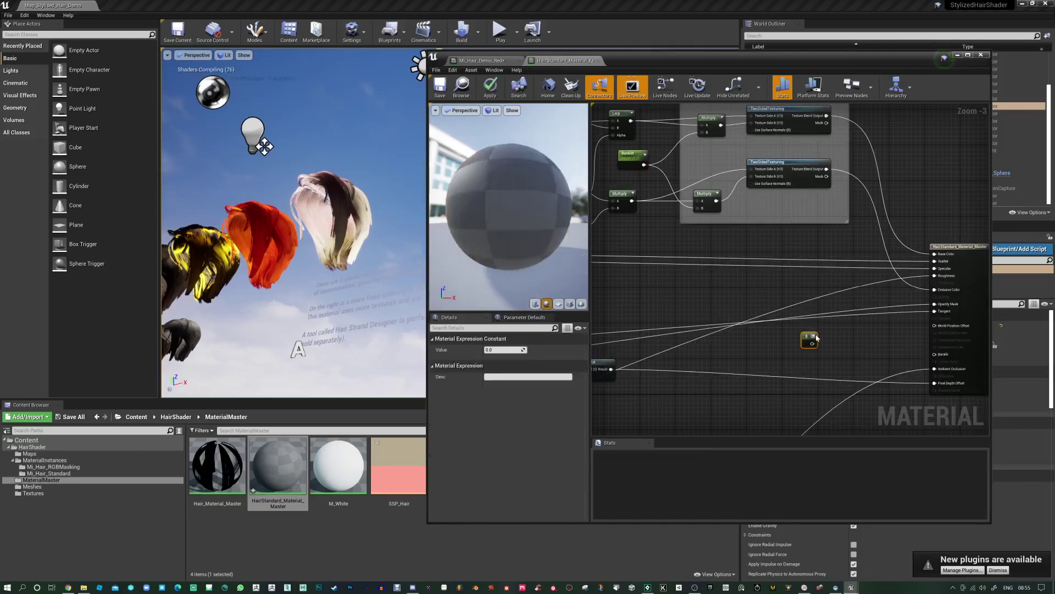
pyautogui.rightClick(807, 338)
pyautogui.click(830, 368)
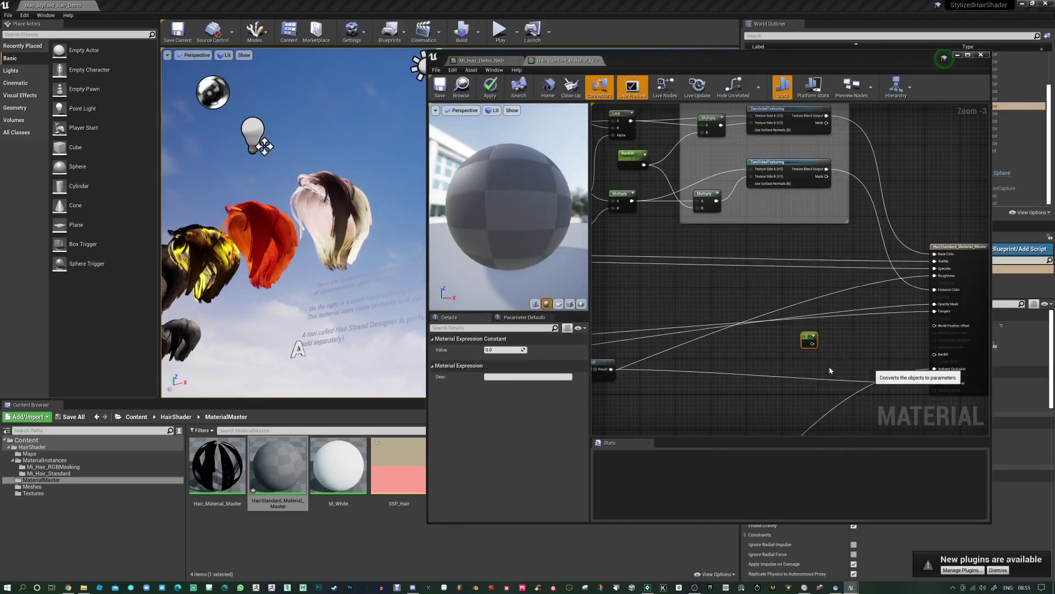
pyautogui.write('TEST')
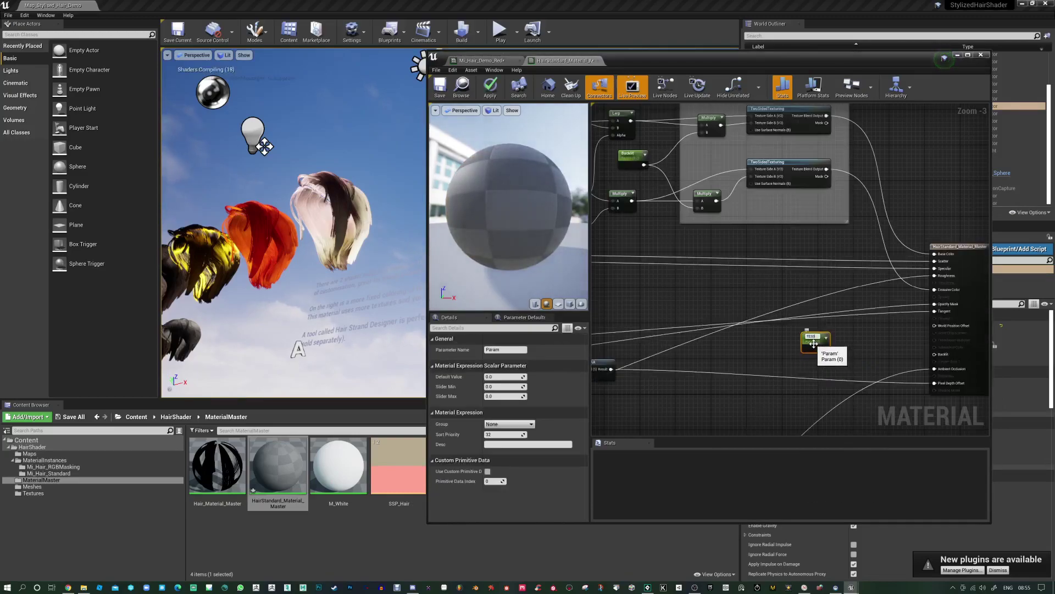
pyautogui.press('Return')
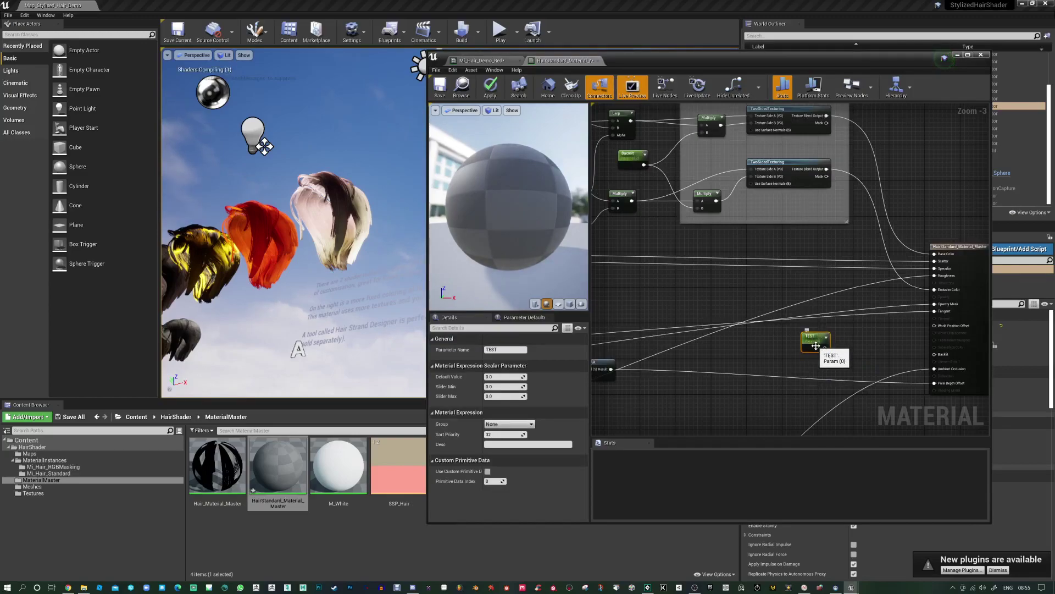
# Wire TEST into the Backlit input and apply the material changes
pyautogui.moveTo(825, 348); pyautogui.dragTo(935, 354)
pyautogui.click(490, 84)
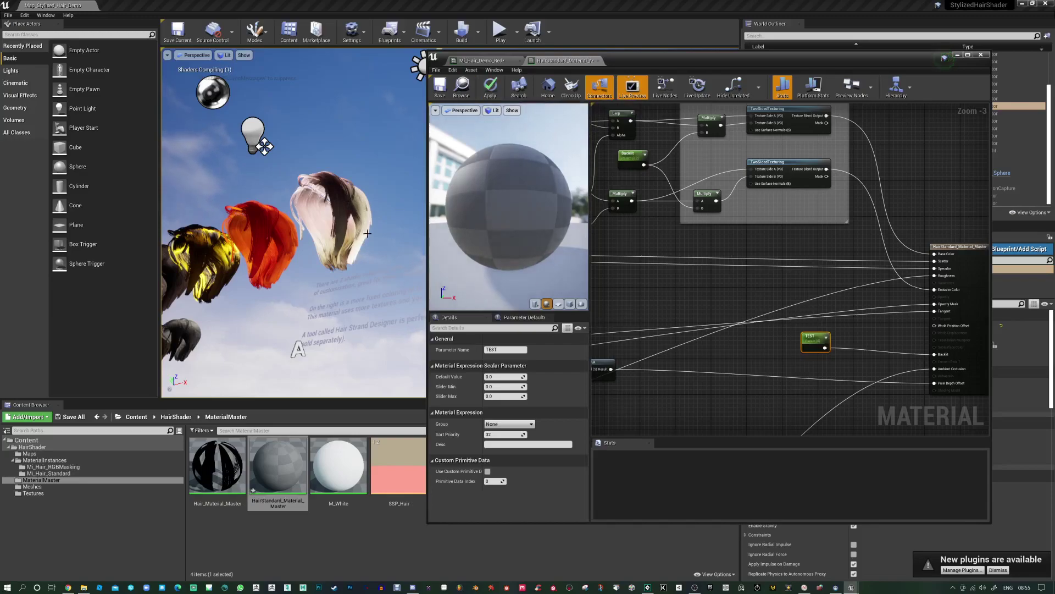
pyautogui.click(490, 87)
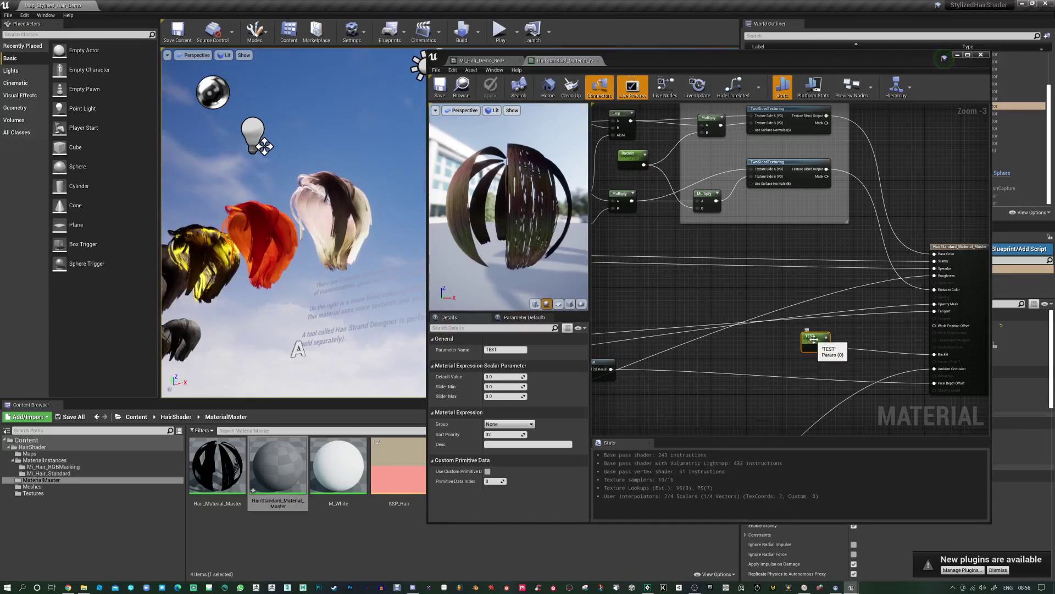
# Delete the TEST parameter node and re-centre the graph on BackLitFix
pyautogui.moveTo(814, 339); pyautogui.dragTo(817, 349)
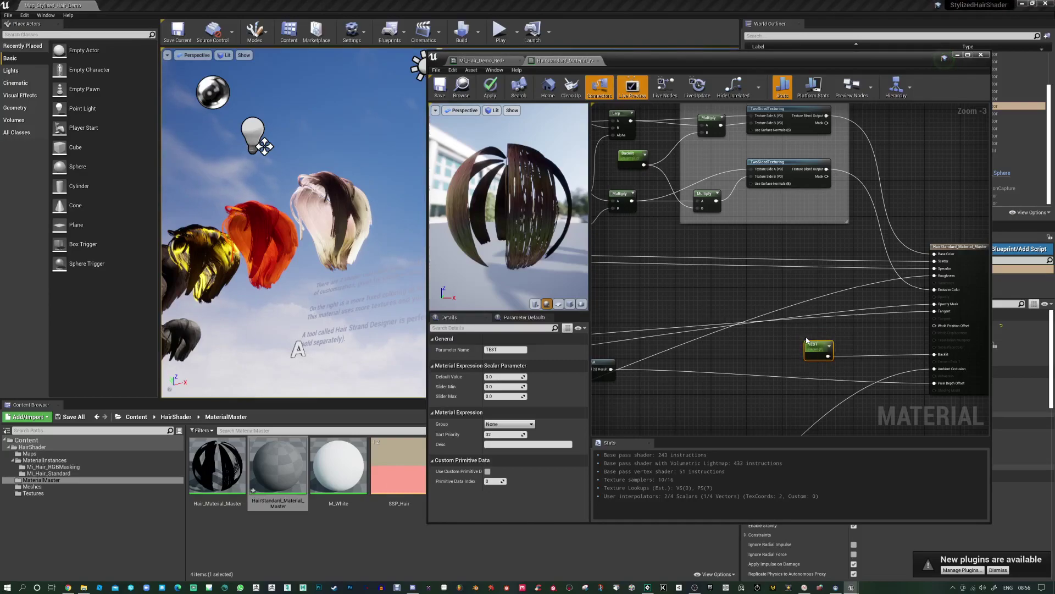
pyautogui.press('Delete')
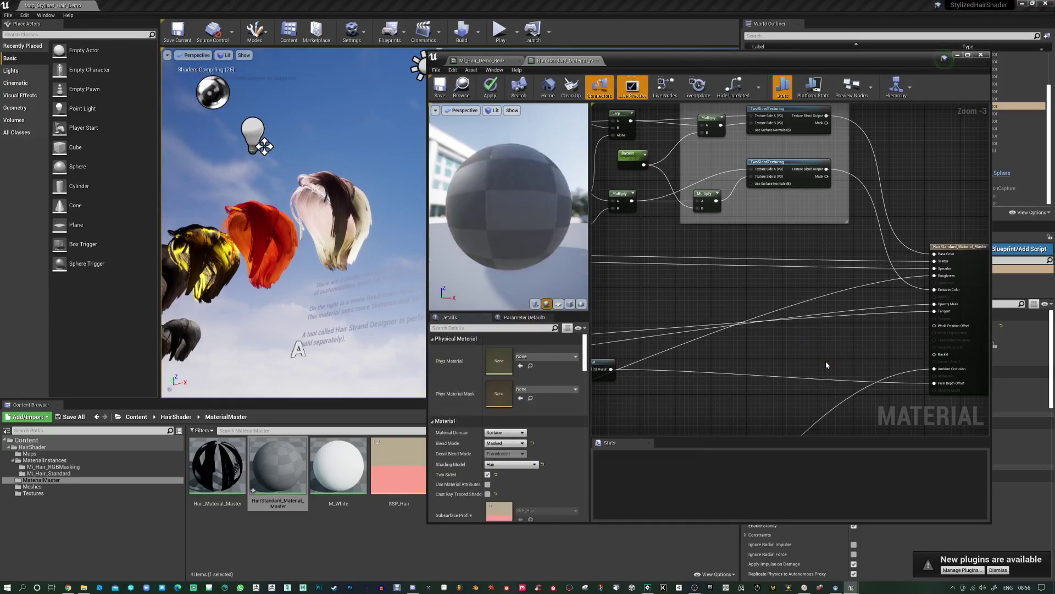
pyautogui.moveTo(751, 299); pyautogui.dragTo(767, 375, button='right')
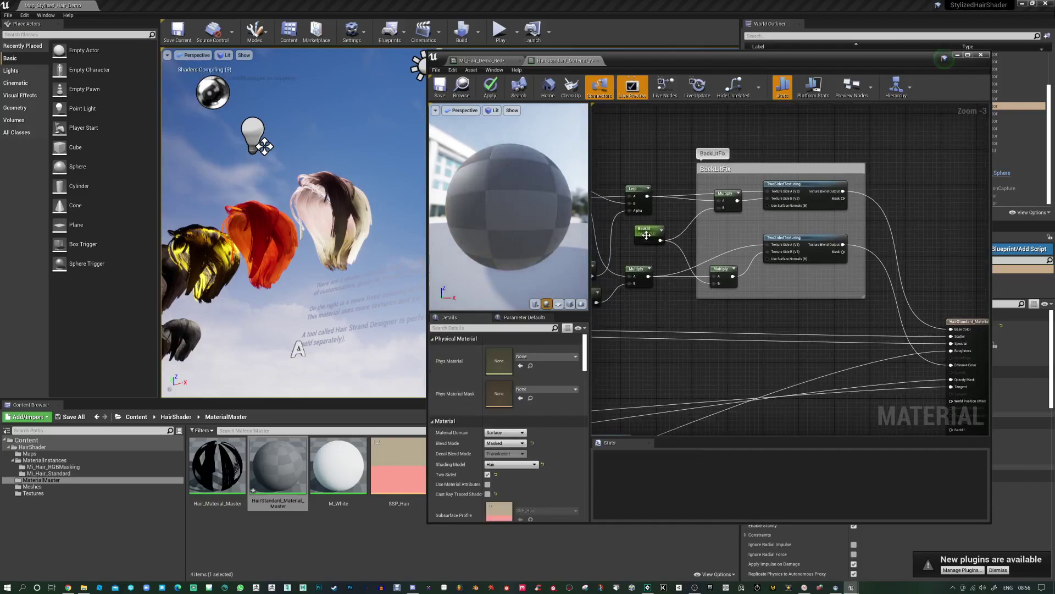
pyautogui.moveTo(671, 296); pyautogui.dragTo(660, 271, button='right')
# Wire a Multiply to Emissive Color, feed Backlit into the lower Multiply's B input, and rearrange nodes
pyautogui.moveTo(637, 250); pyautogui.dragTo(944, 341)
pyautogui.moveTo(637, 250); pyautogui.dragTo(701, 258)
pyautogui.moveTo(649, 214); pyautogui.dragTo(758, 230)
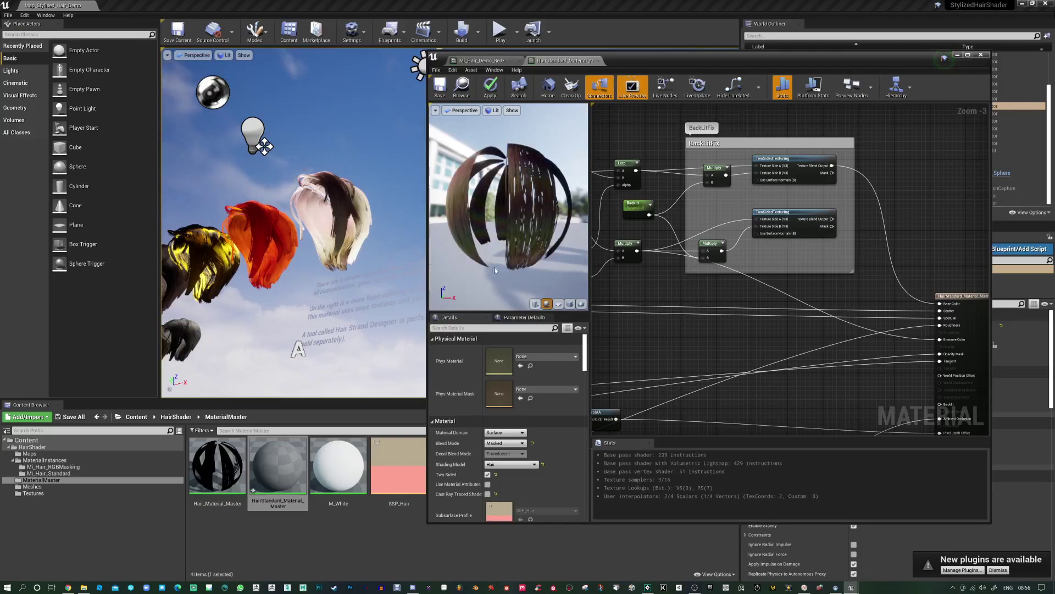
pyautogui.moveTo(616, 248); pyautogui.dragTo(717, 192)
pyautogui.moveTo(623, 167); pyautogui.dragTo(632, 158)
pyautogui.moveTo(777, 169); pyautogui.dragTo(773, 165)
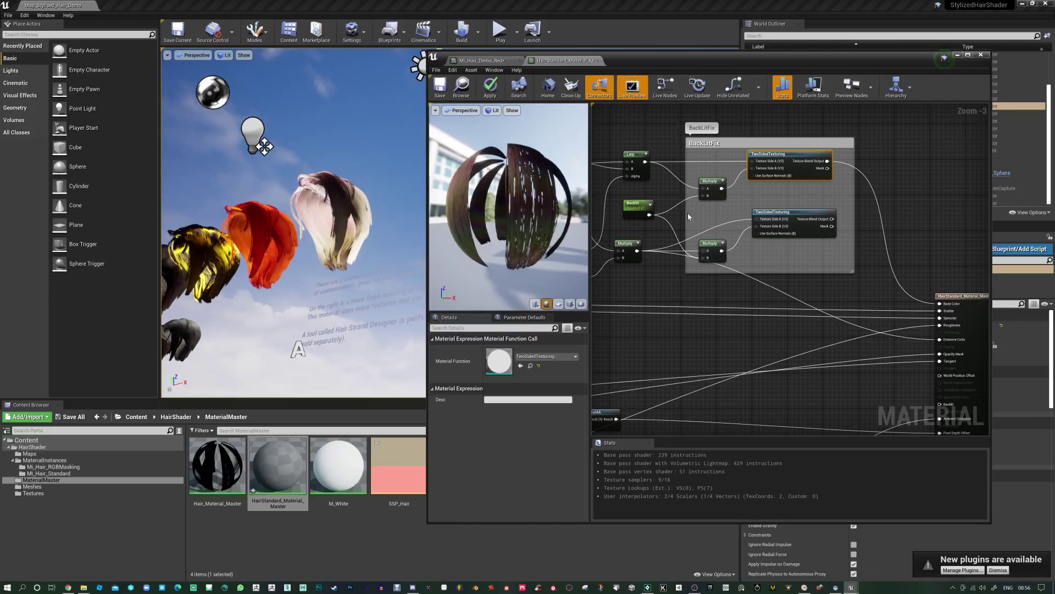
# Connect the lower TwoSidedTexturing output to Emissive Color and realign the Multiply, TwoSidedTexturing and Backlit nodes
pyautogui.click(638, 208)
pyautogui.moveTo(711, 245)
pyautogui.mouseDown()
pyautogui.moveTo(721, 241)
pyautogui.moveTo(712, 232)
pyautogui.mouseUp()
pyautogui.moveTo(637, 248); pyautogui.dragTo(637, 257)
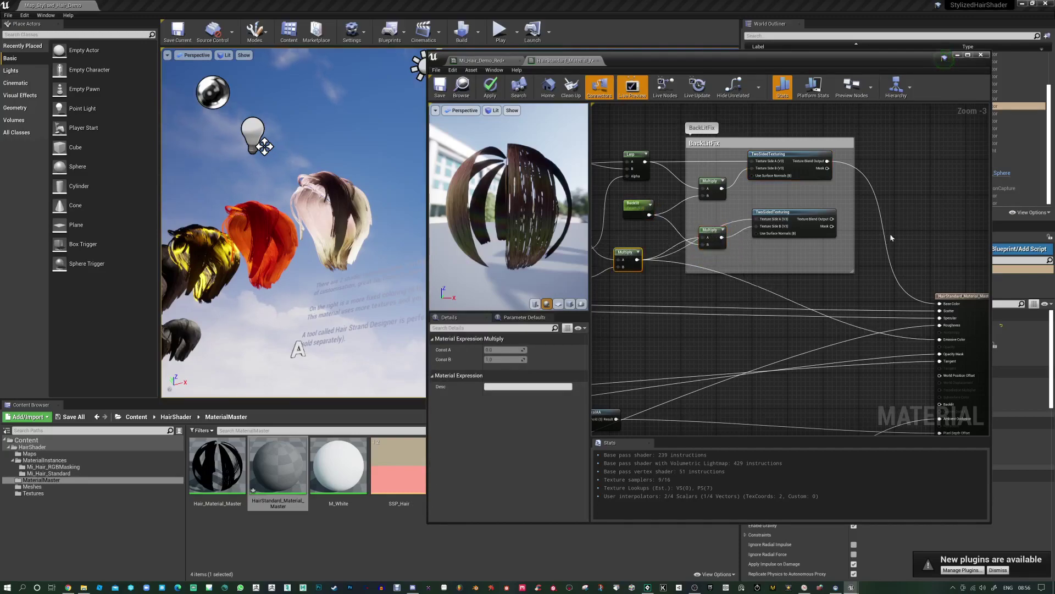
pyautogui.moveTo(832, 219); pyautogui.dragTo(940, 339)
pyautogui.moveTo(786, 220); pyautogui.dragTo(783, 244)
pyautogui.moveTo(709, 231); pyautogui.dragTo(709, 222)
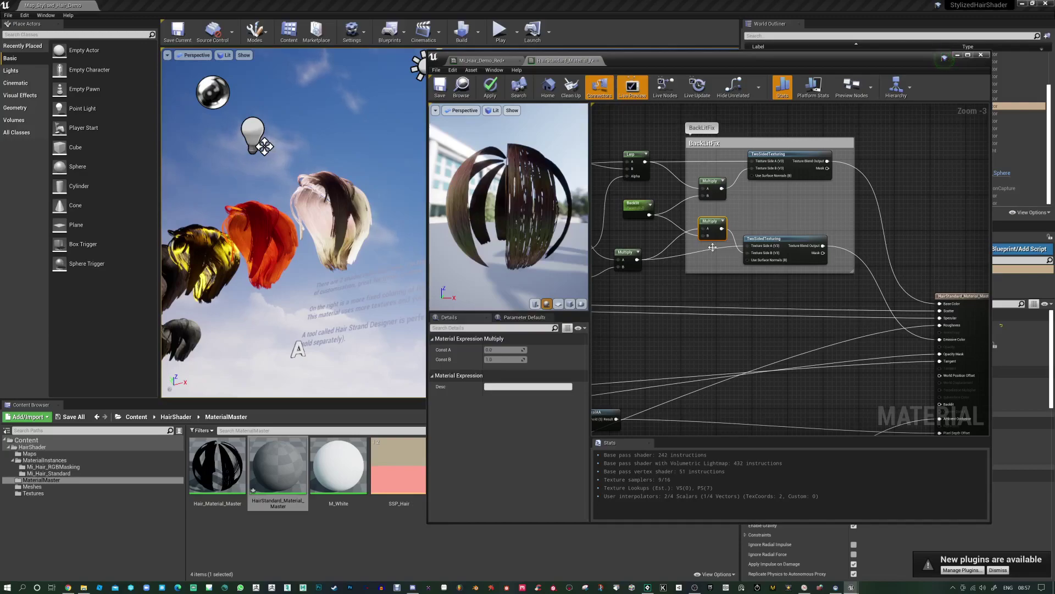
pyautogui.moveTo(637, 210); pyautogui.dragTo(632, 219)
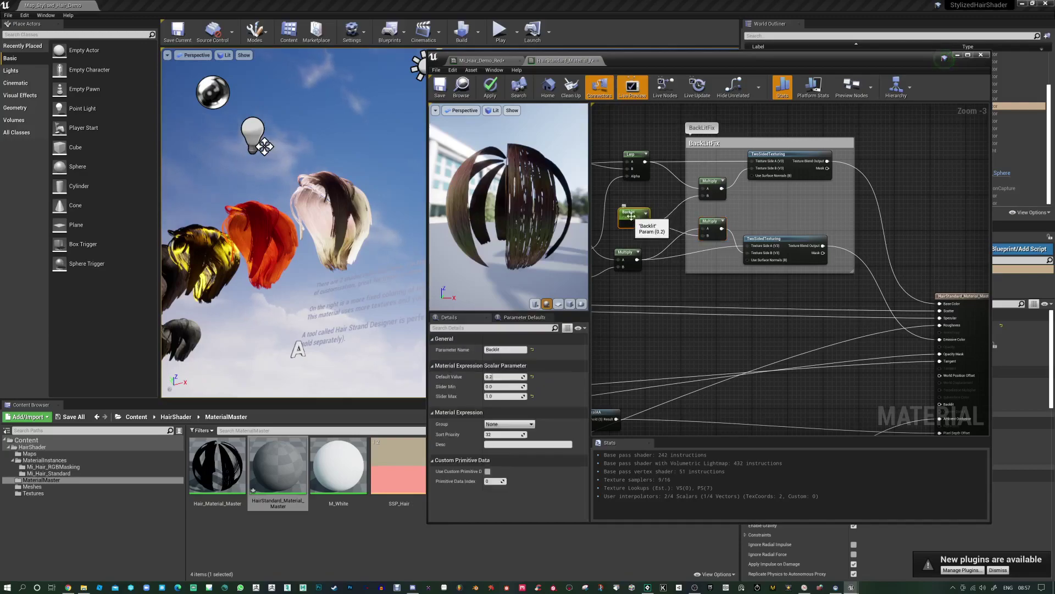